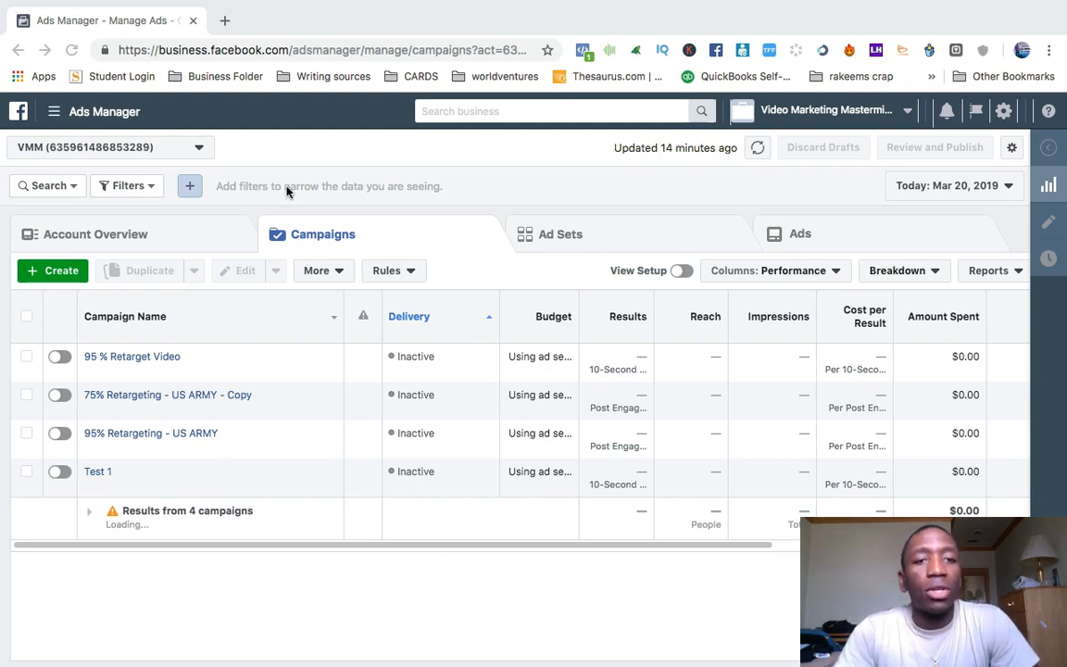
pyautogui.click(72, 111)
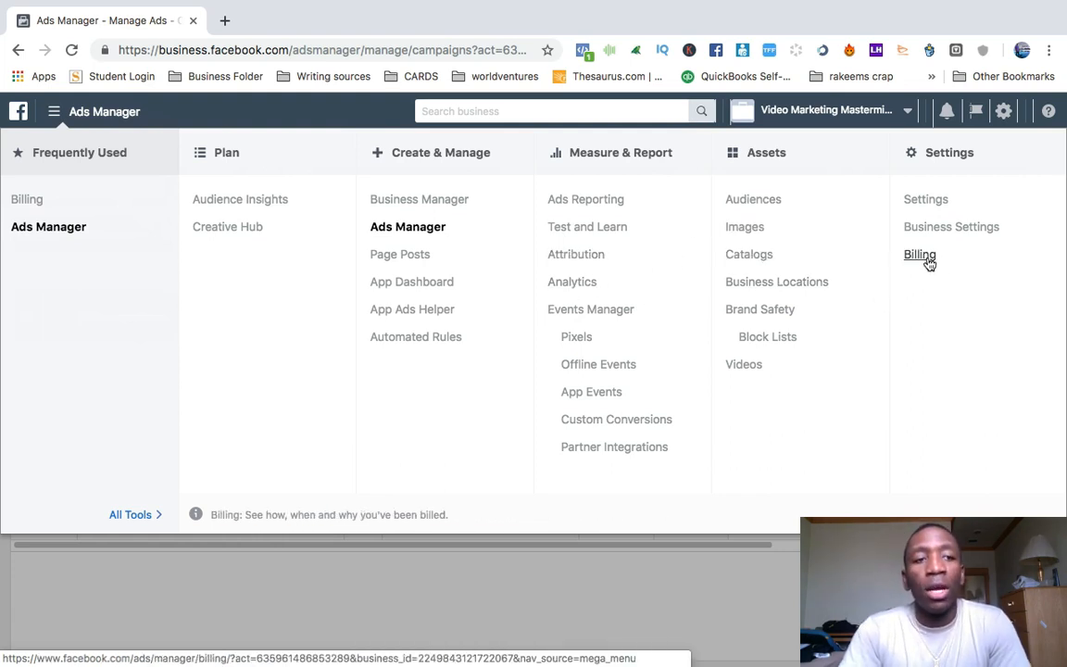
pyautogui.click(542, 607)
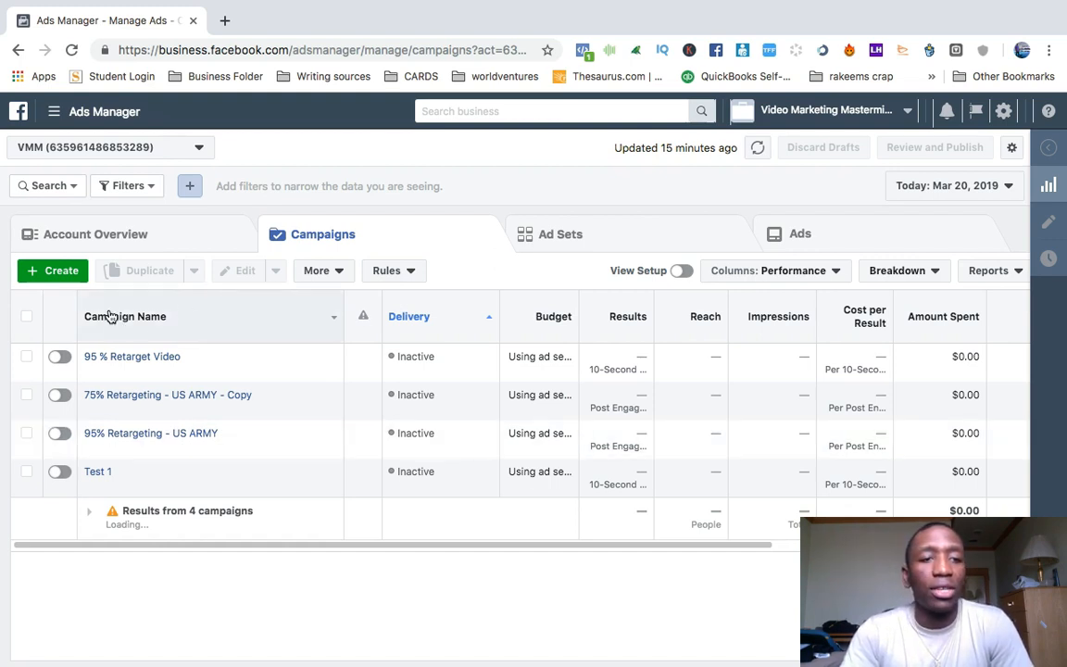
# Start creating a new campaign, starting over instead of continuing the saved draft.
pyautogui.click(43, 273)
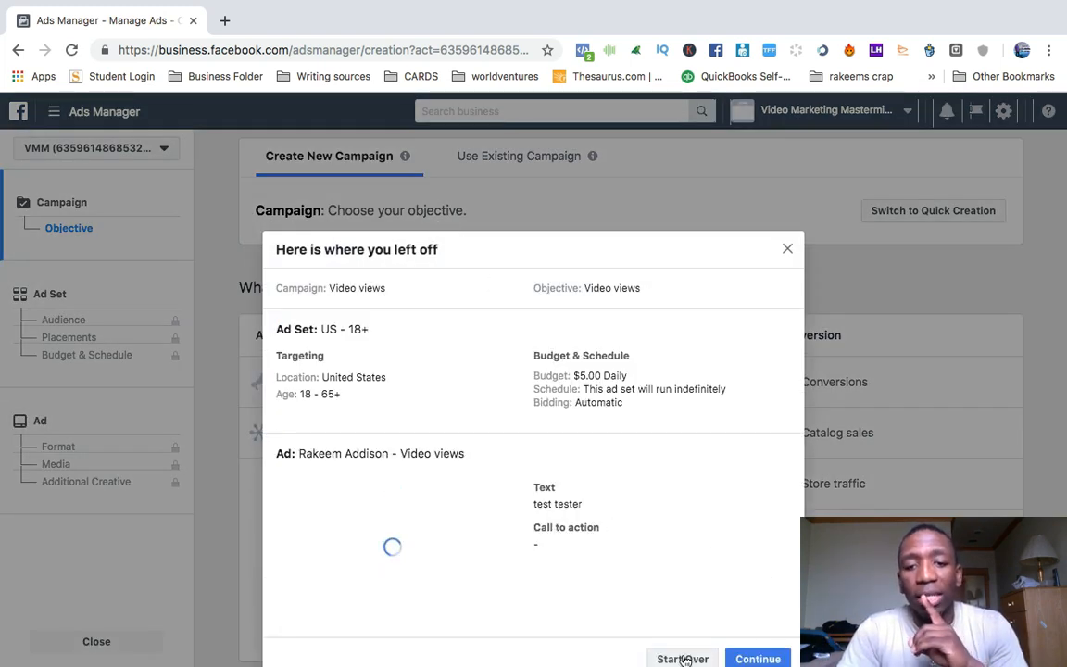
pyautogui.click(683, 659)
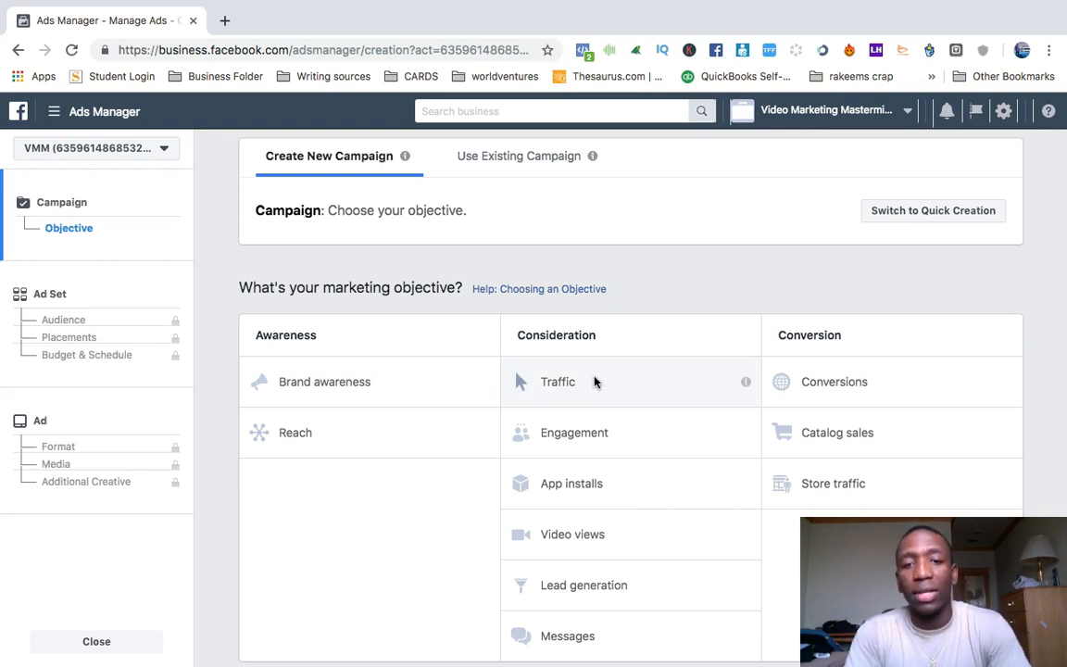
# Choose the Engagement objective and try its Page likes and Event responses types.
pyautogui.scroll(-1, 690, 376)
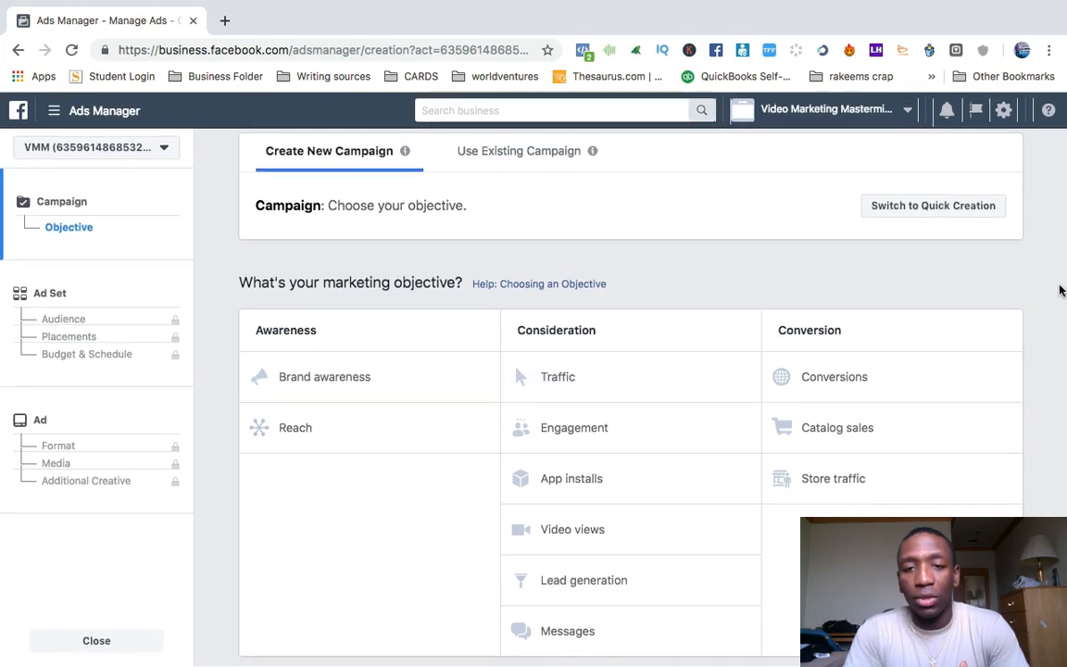
pyautogui.click(625, 430)
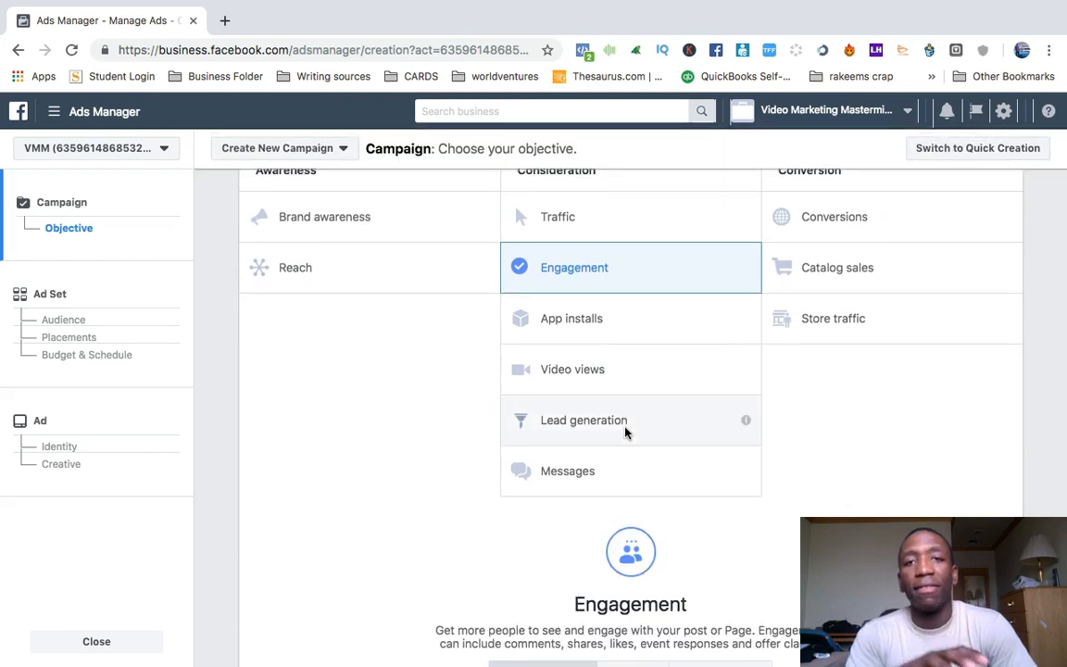
pyautogui.scroll(-5, 625, 431)
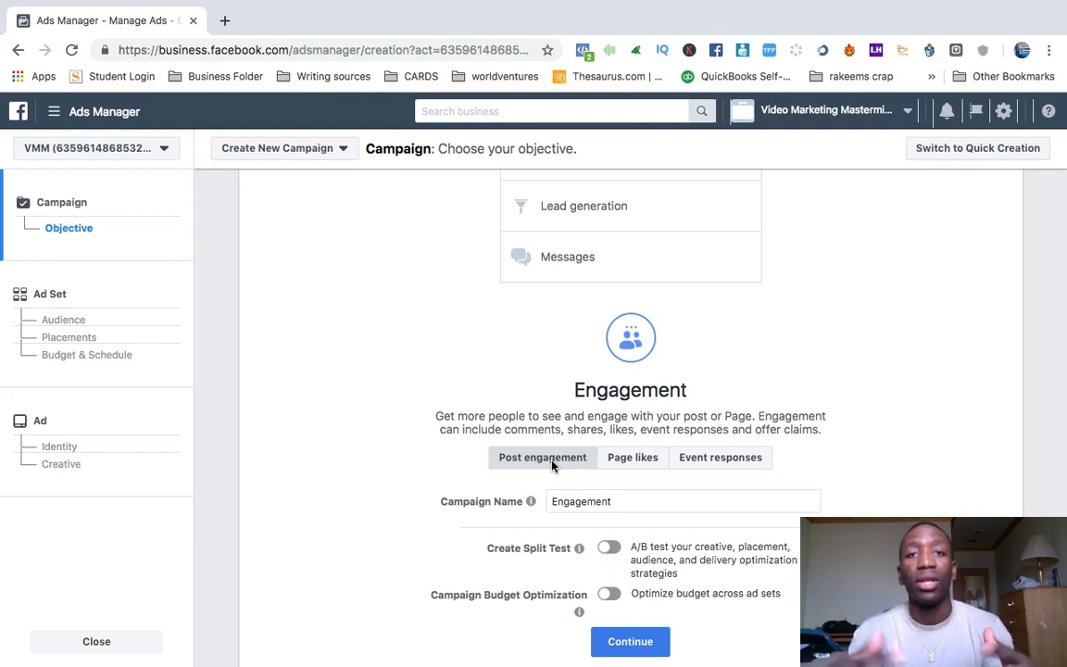
pyautogui.click(635, 457)
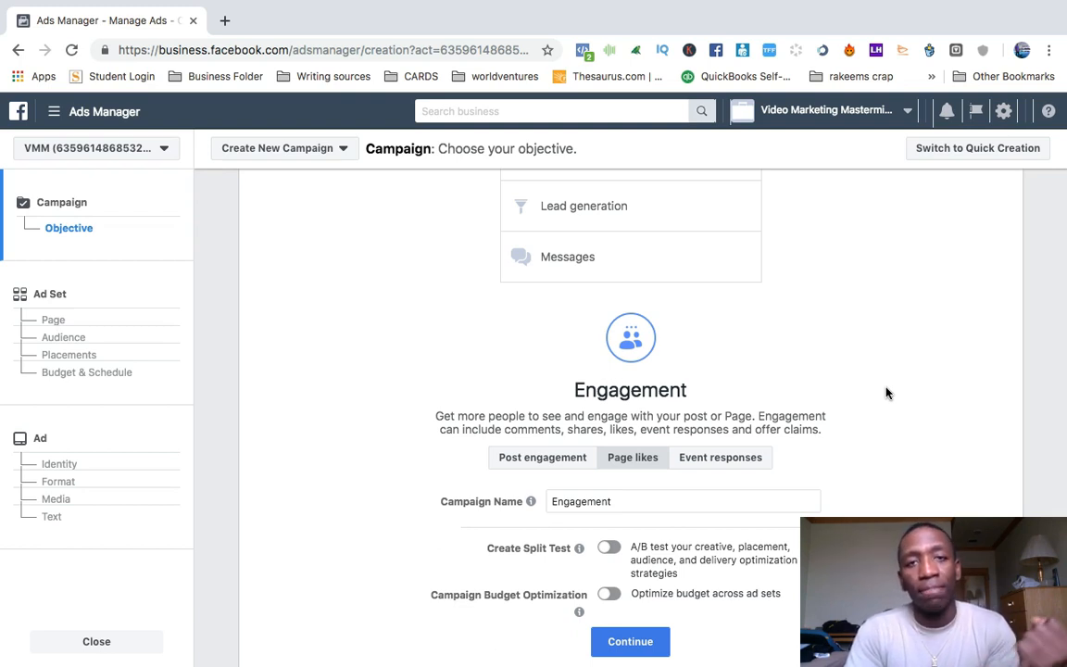
pyautogui.click(739, 460)
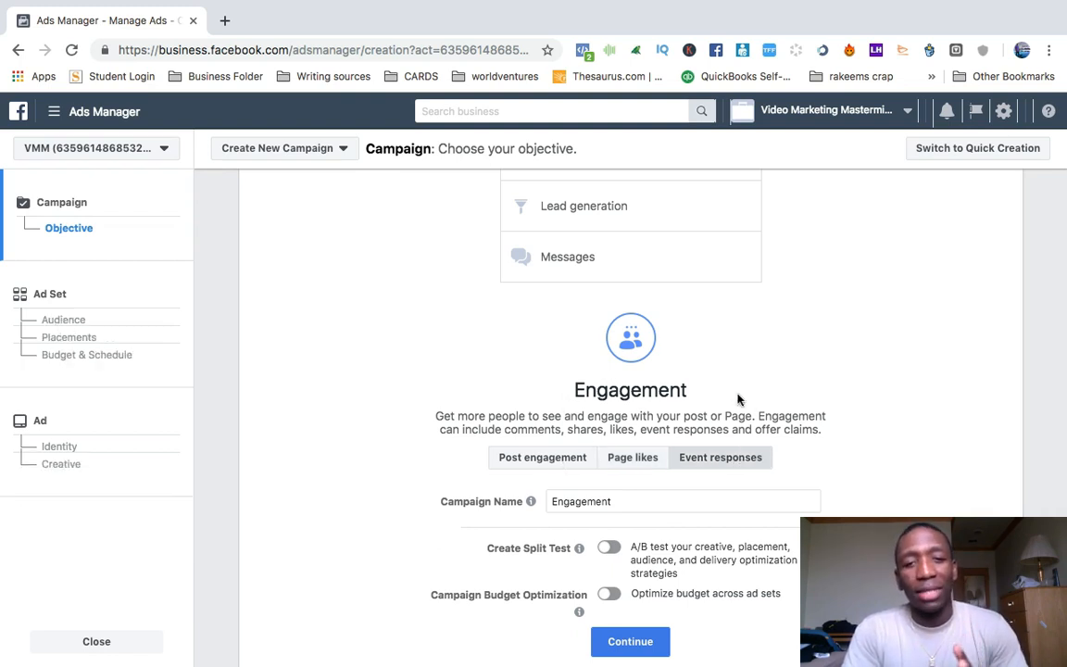
# Choose the Video views marketing objective and continue to the ad set settings with the default campaign name.
pyautogui.scroll(5, 738, 400)
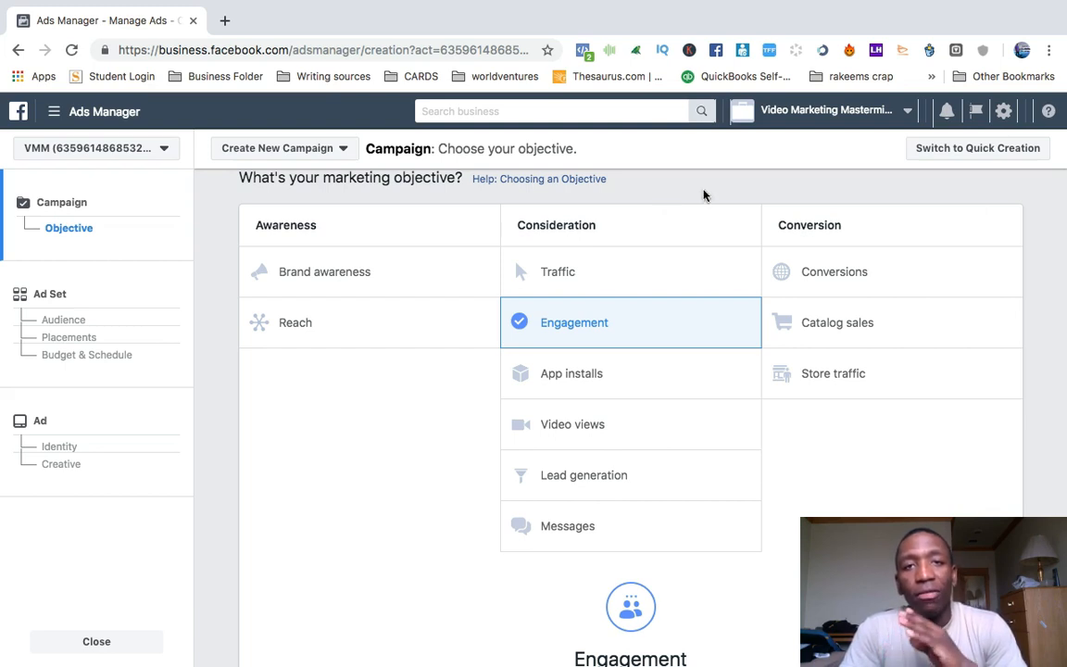
pyautogui.click(604, 424)
pyautogui.scroll(-5, 1019, 405)
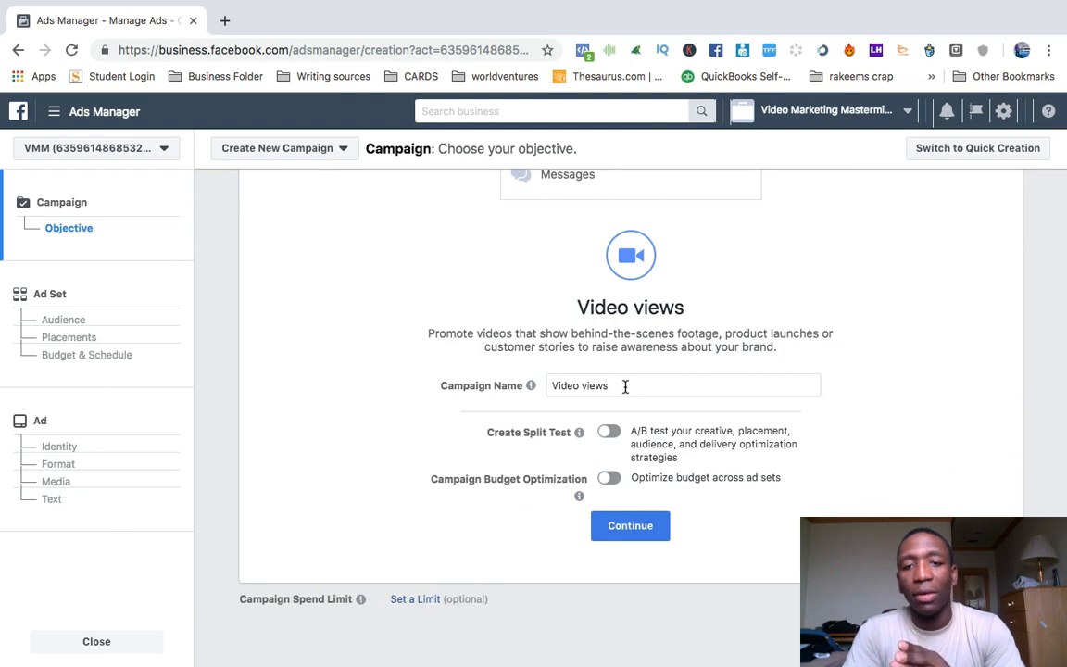
pyautogui.click(627, 534)
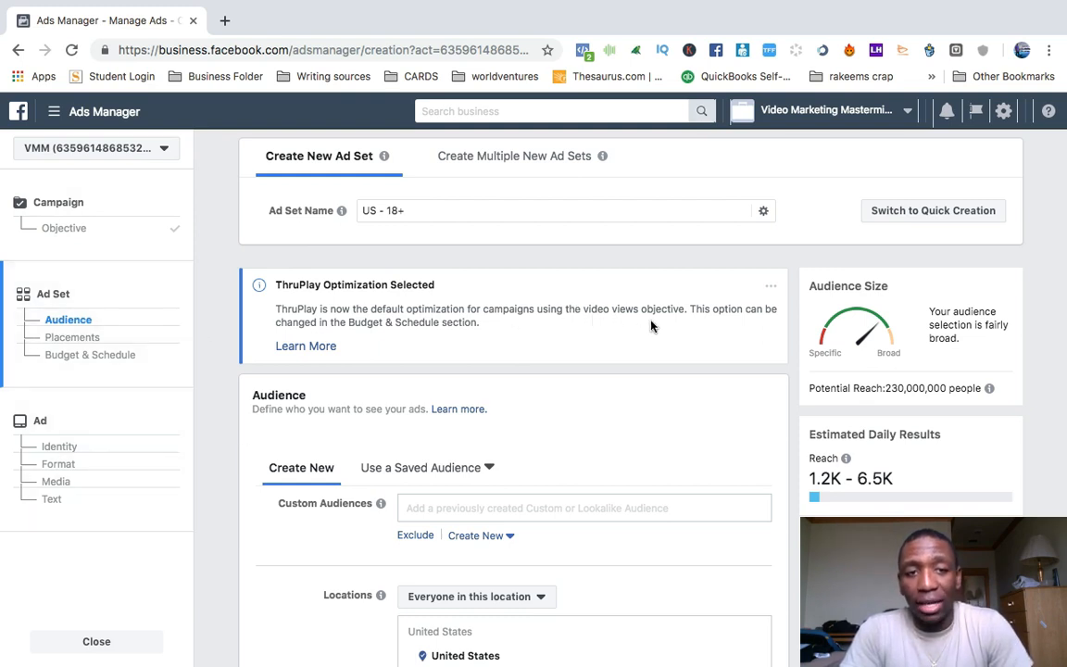
# Examine the audience settings and browse the detailed targeting categories, including the Anniversary options under Behaviors.
pyautogui.scroll(-1, 655, 321)
pyautogui.scroll(-2, 654, 319)
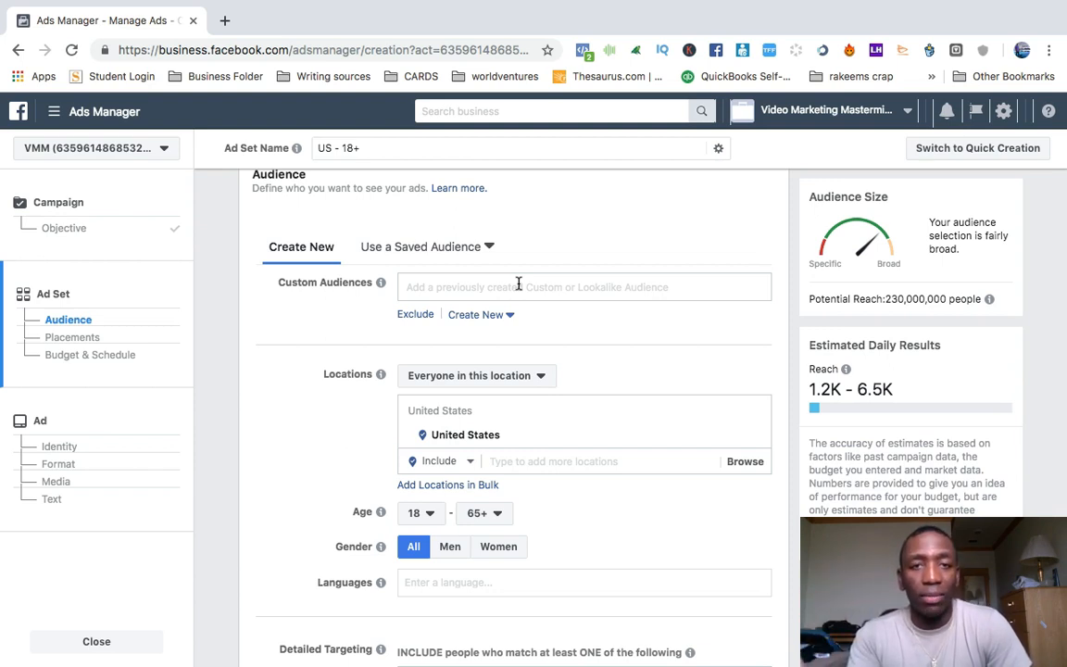
pyautogui.scroll(-3, 518, 281)
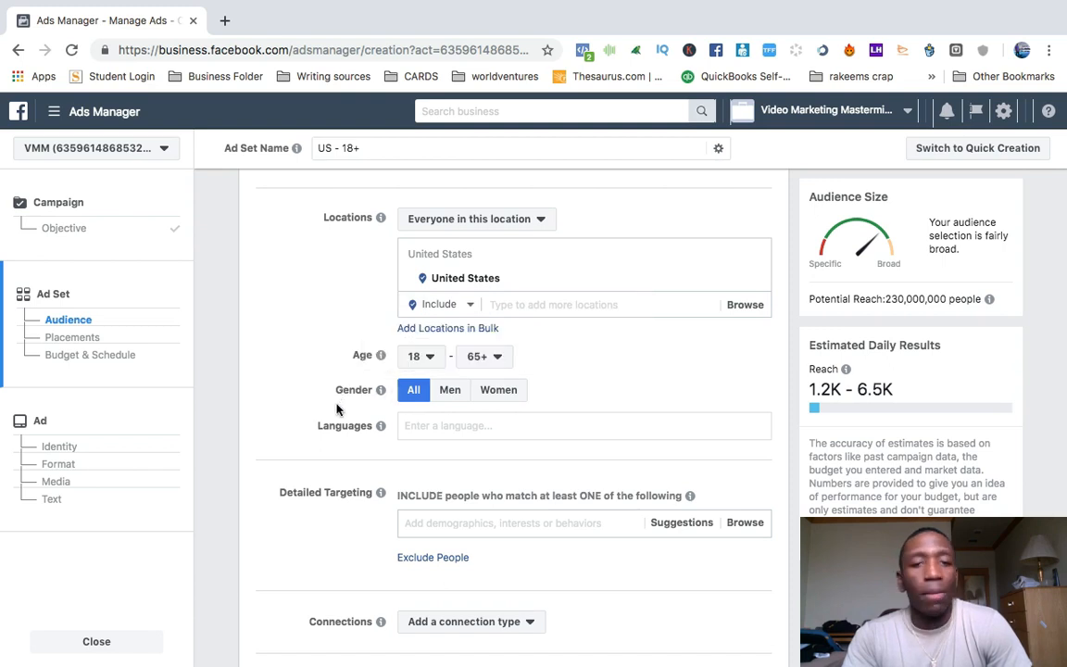
pyautogui.scroll(-2, 583, 408)
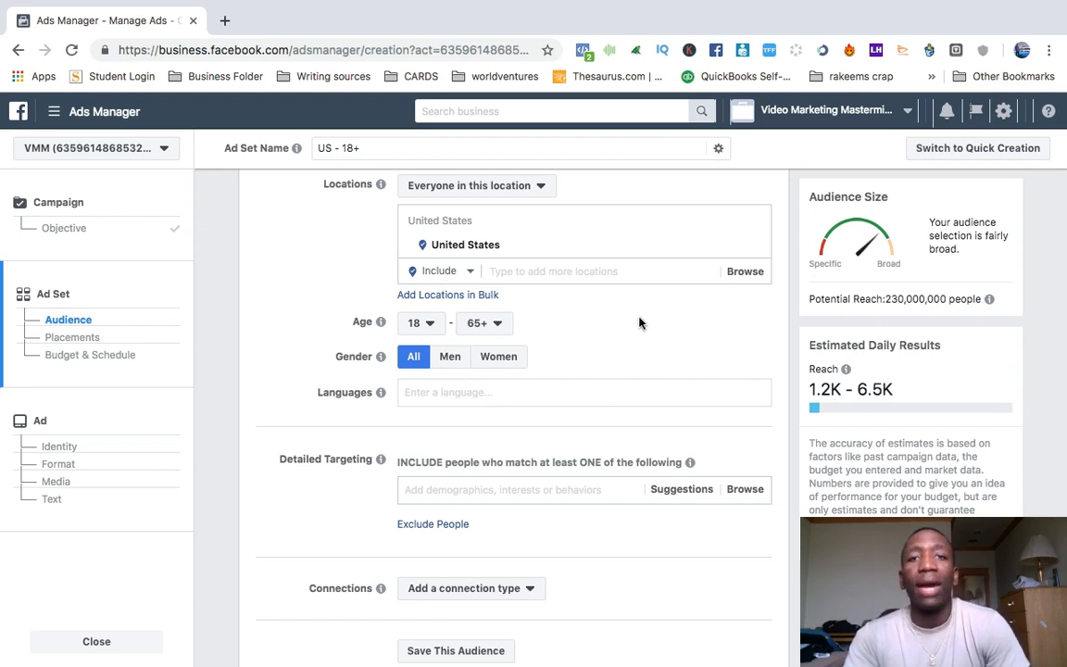
pyautogui.scroll(-5, 639, 322)
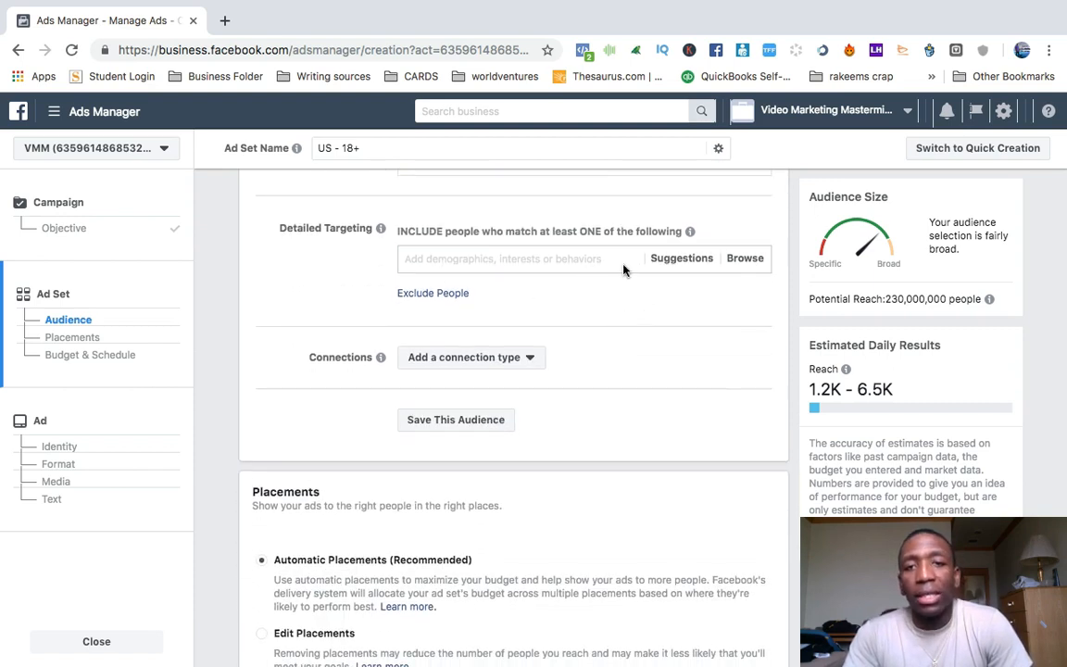
pyautogui.click(750, 260)
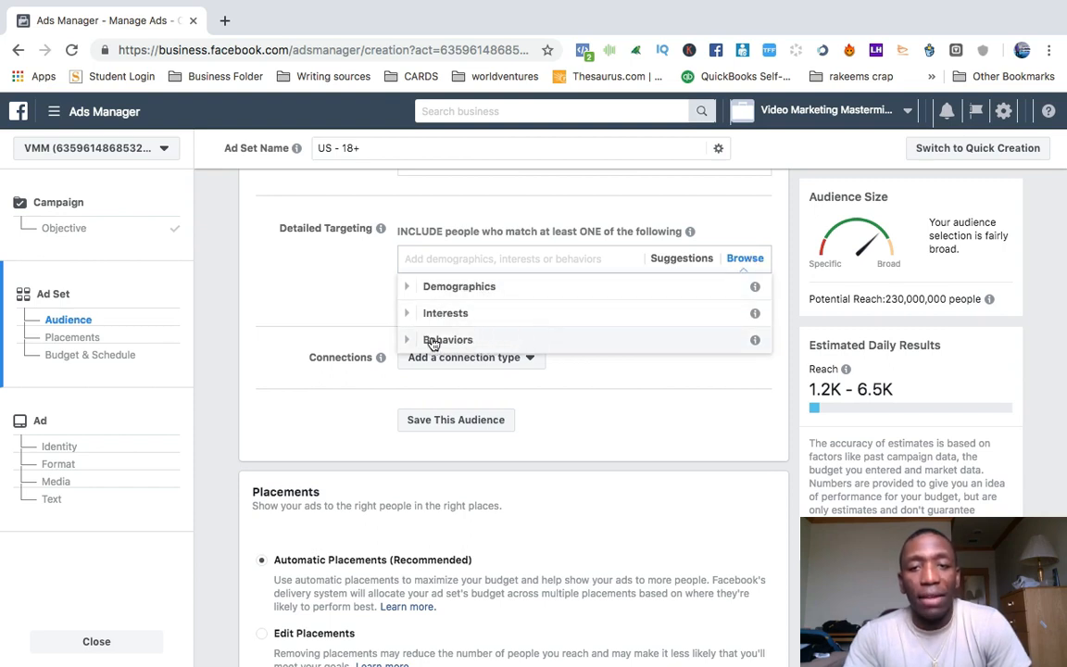
pyautogui.click(409, 343)
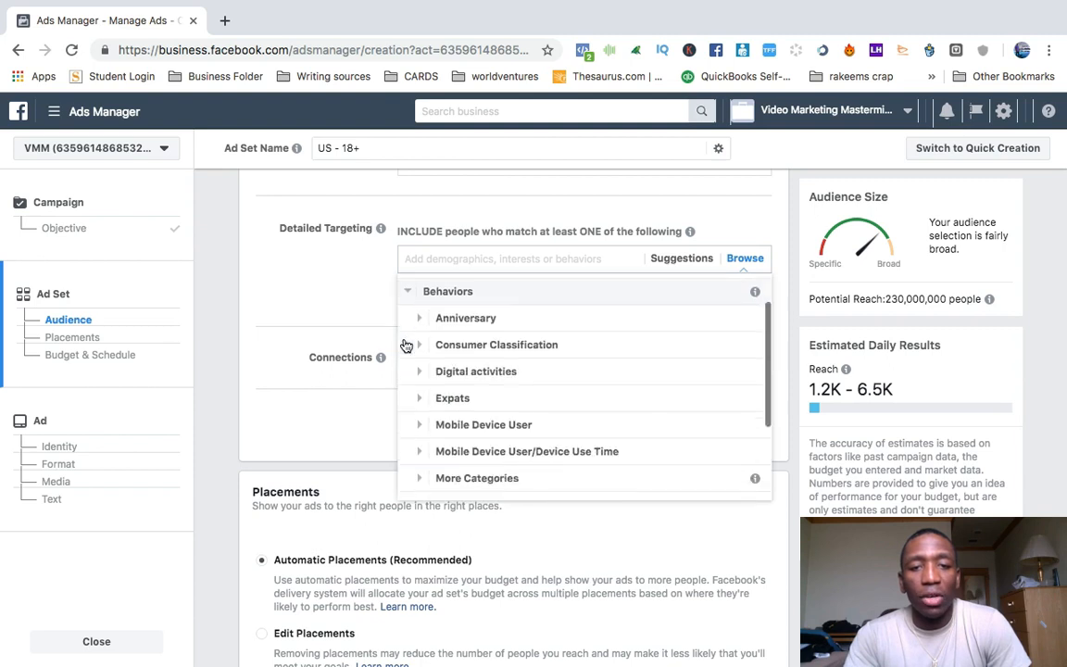
pyautogui.click(421, 313)
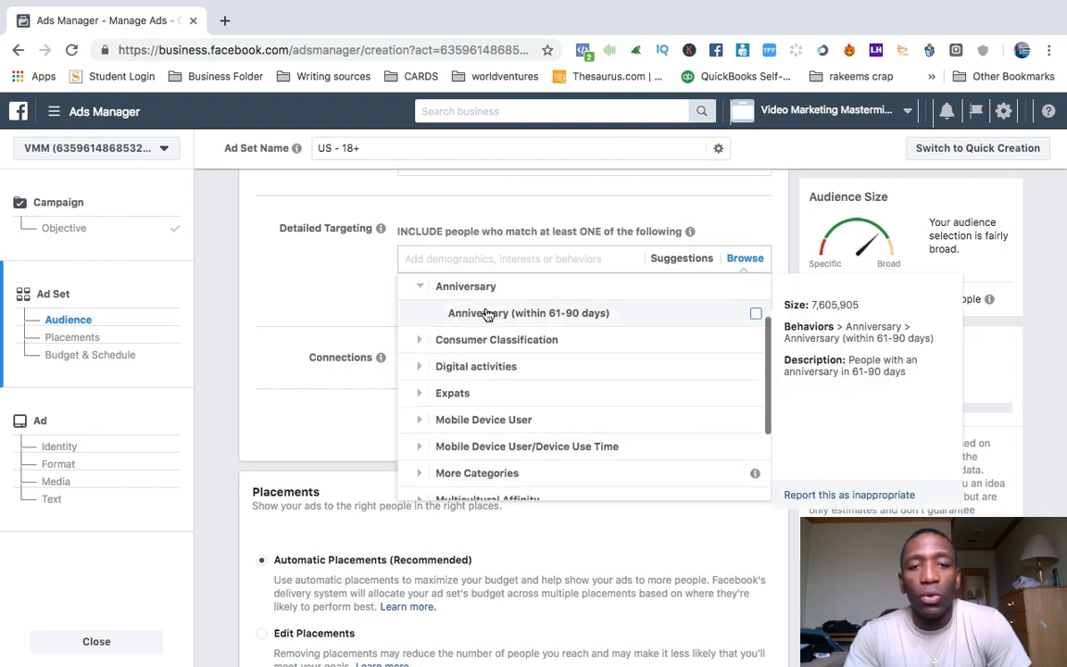
pyautogui.moveTo(509, 317)
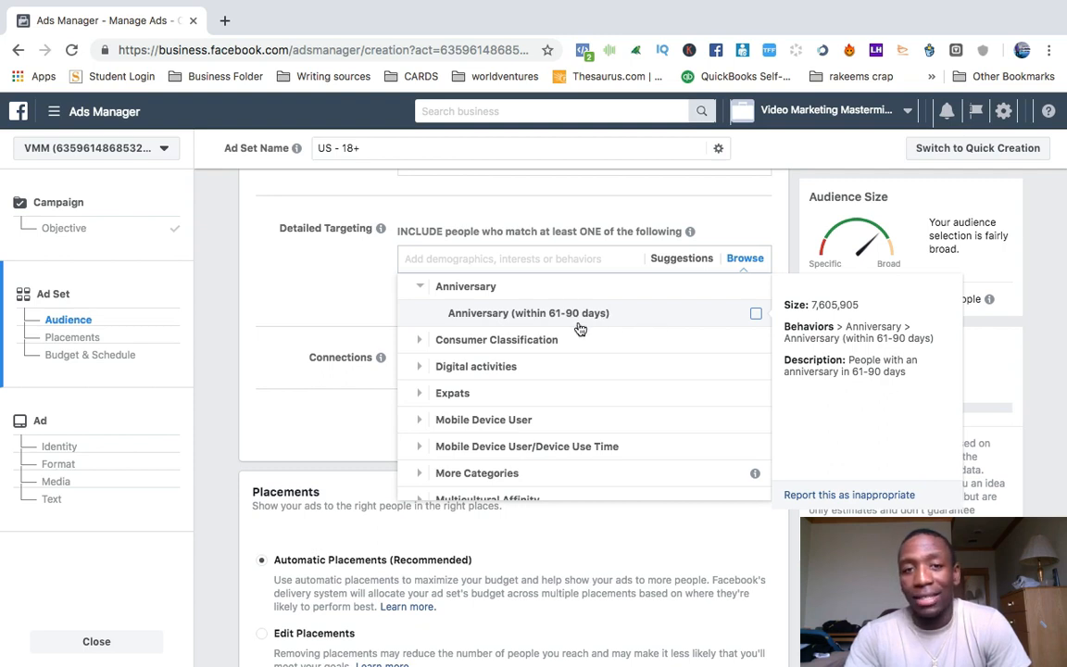
pyautogui.click(426, 293)
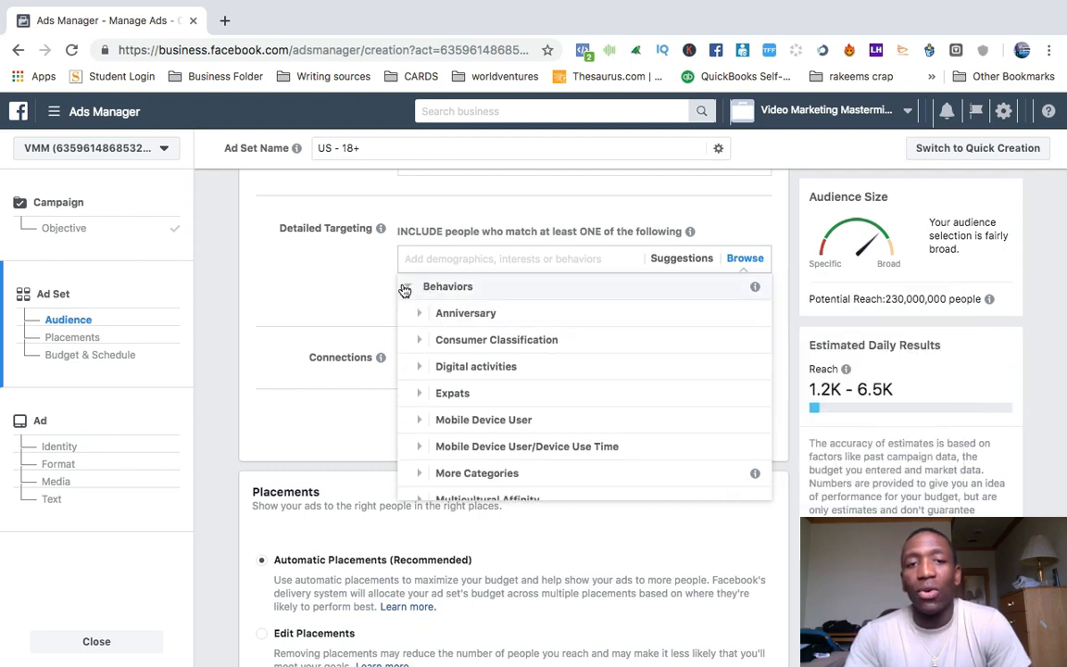
pyautogui.click(407, 288)
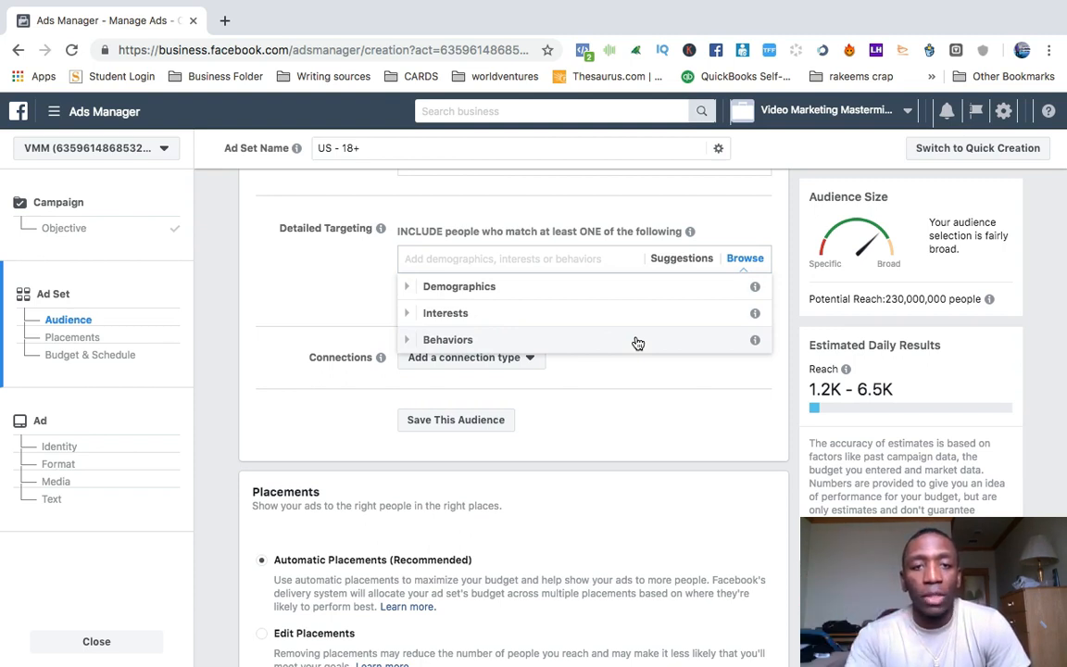
pyautogui.click(680, 404)
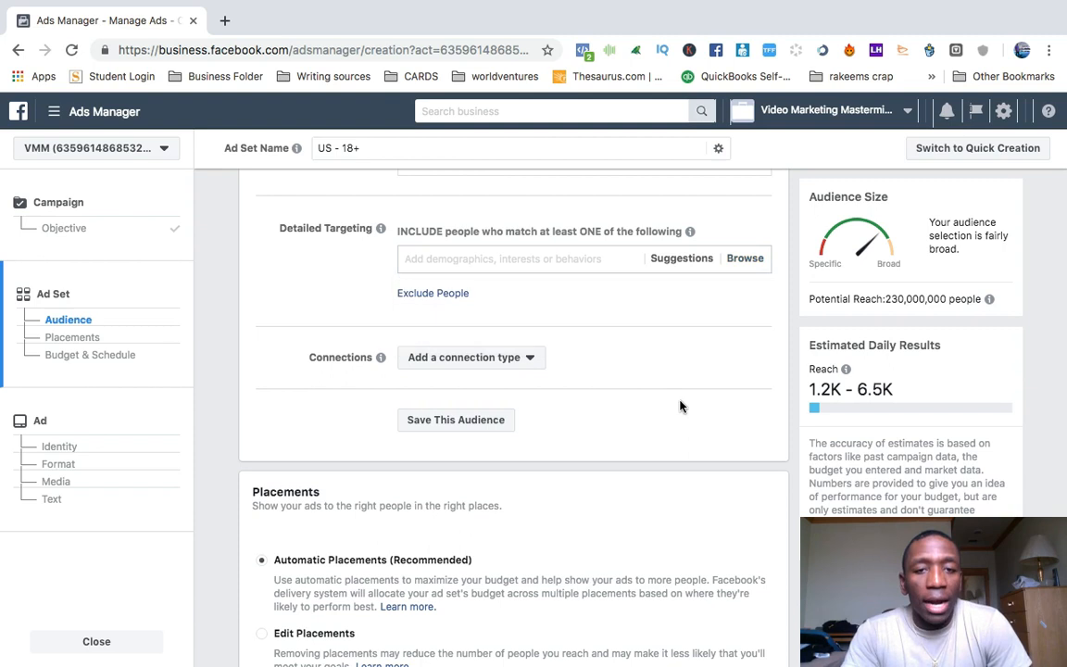
# Look through the available connection types for Facebook Pages, apps and events without choosing one.
pyautogui.click(530, 359)
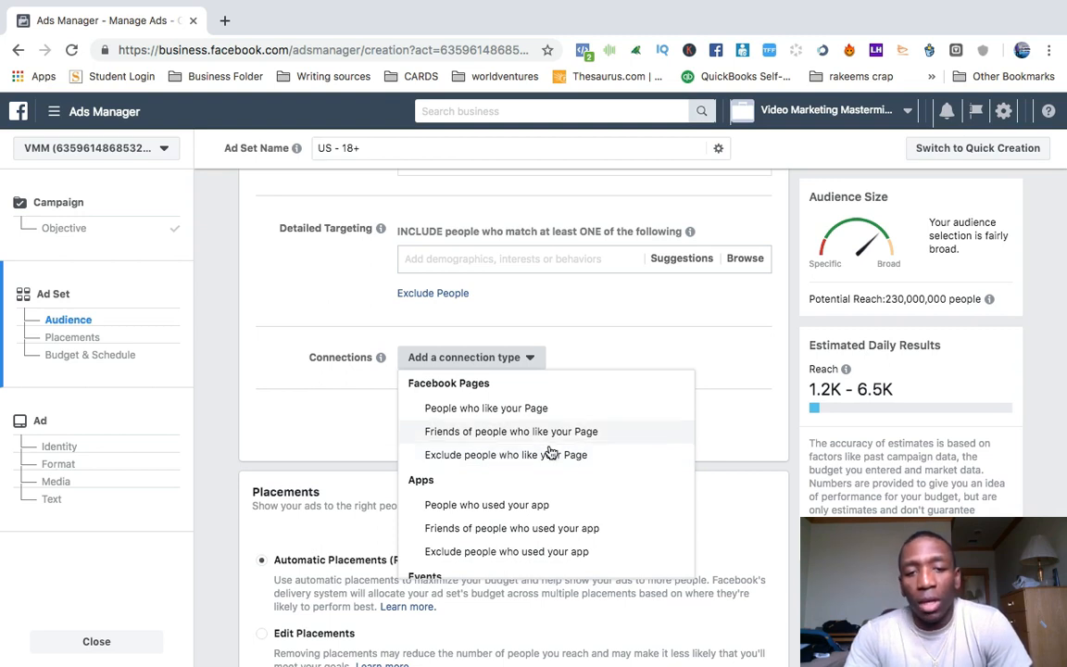
pyautogui.scroll(-2, 500, 457)
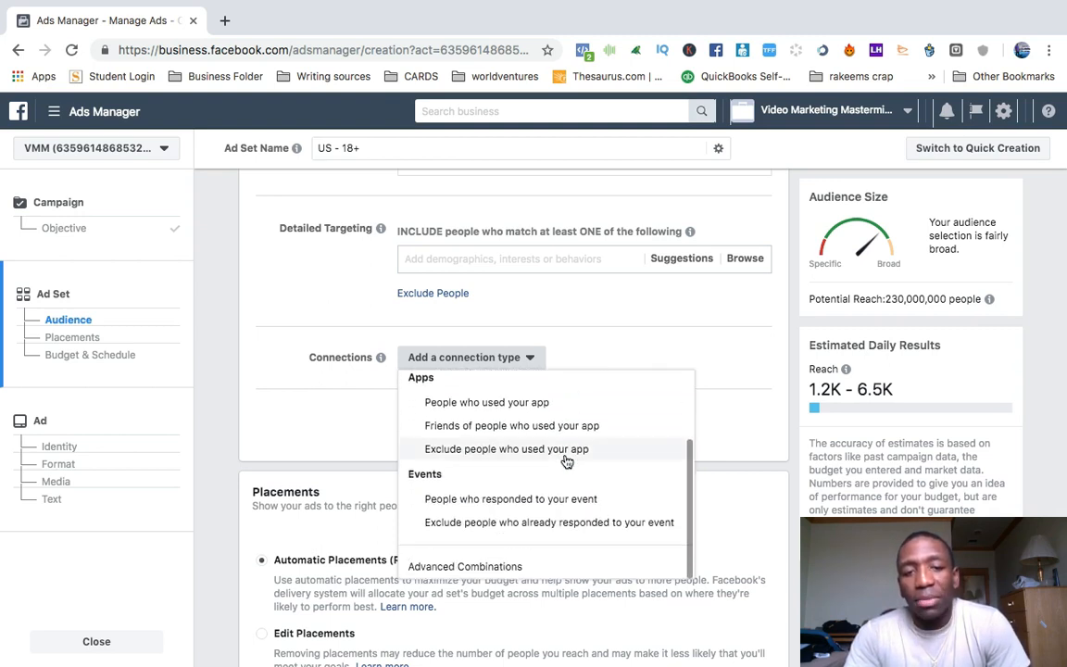
pyautogui.click(331, 313)
# Switch to Edit Placements and exclude Instant Articles, In-Stream Videos, Marketplace and Stories from the Facebook placements.
pyautogui.scroll(-3, 719, 341)
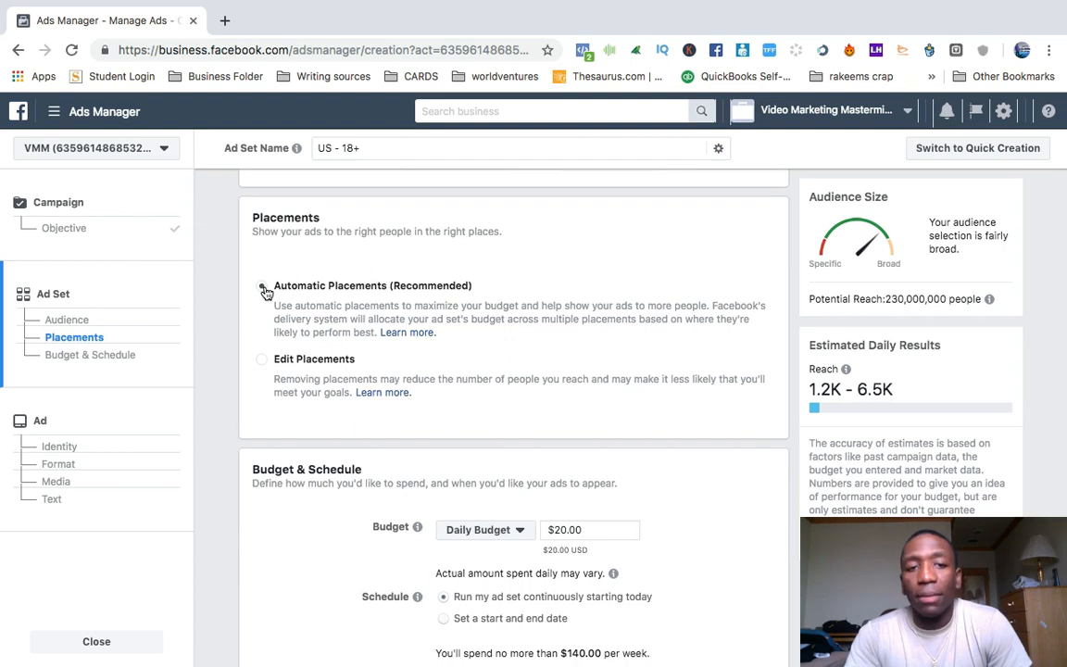
pyautogui.click(262, 362)
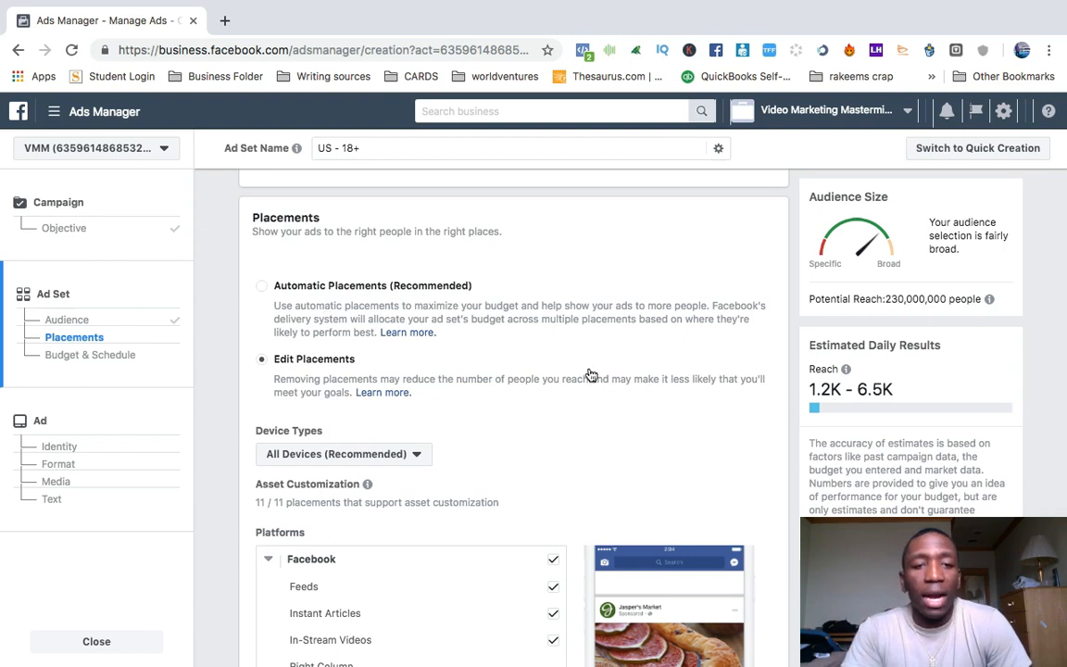
pyautogui.scroll(-3, 591, 374)
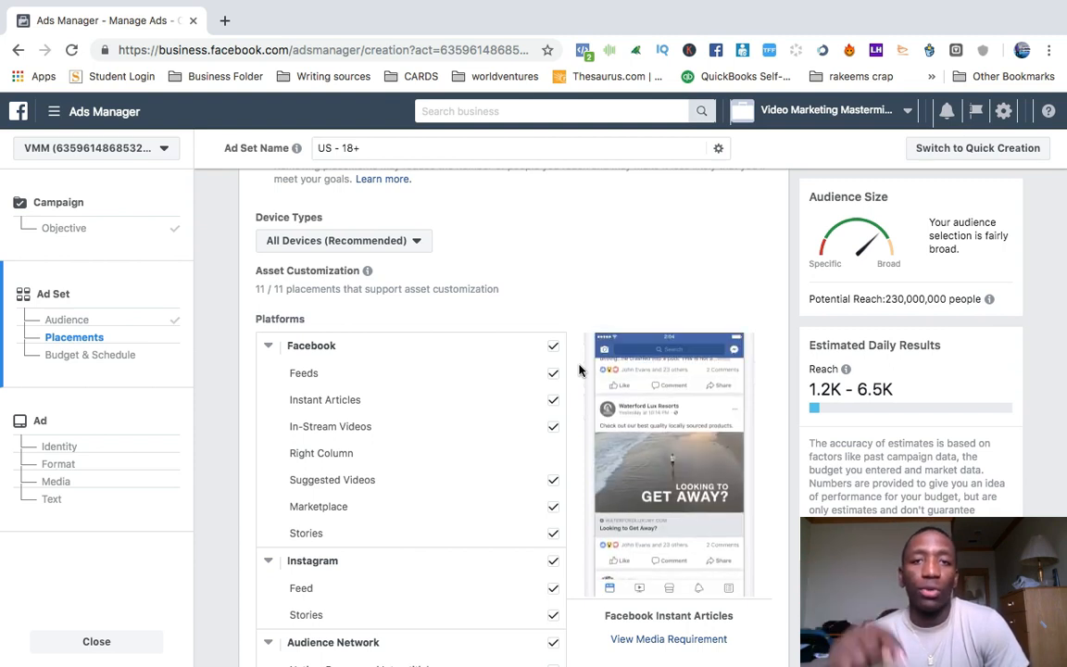
pyautogui.scroll(-2, 529, 269)
pyautogui.scroll(-1, 529, 269)
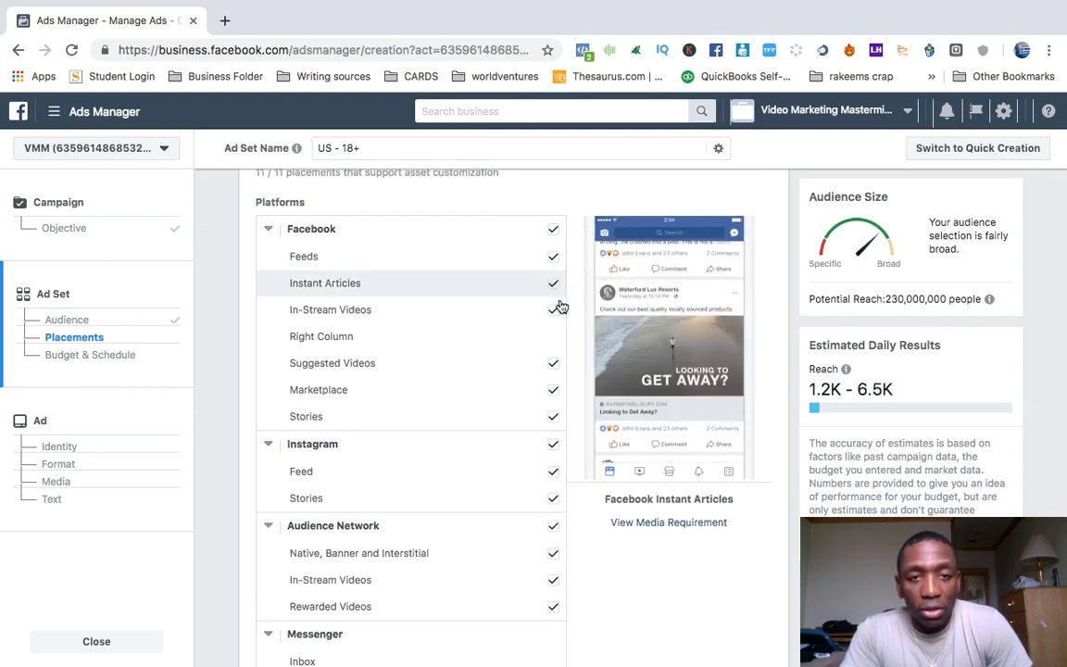
pyautogui.click(553, 283)
pyautogui.click(553, 323)
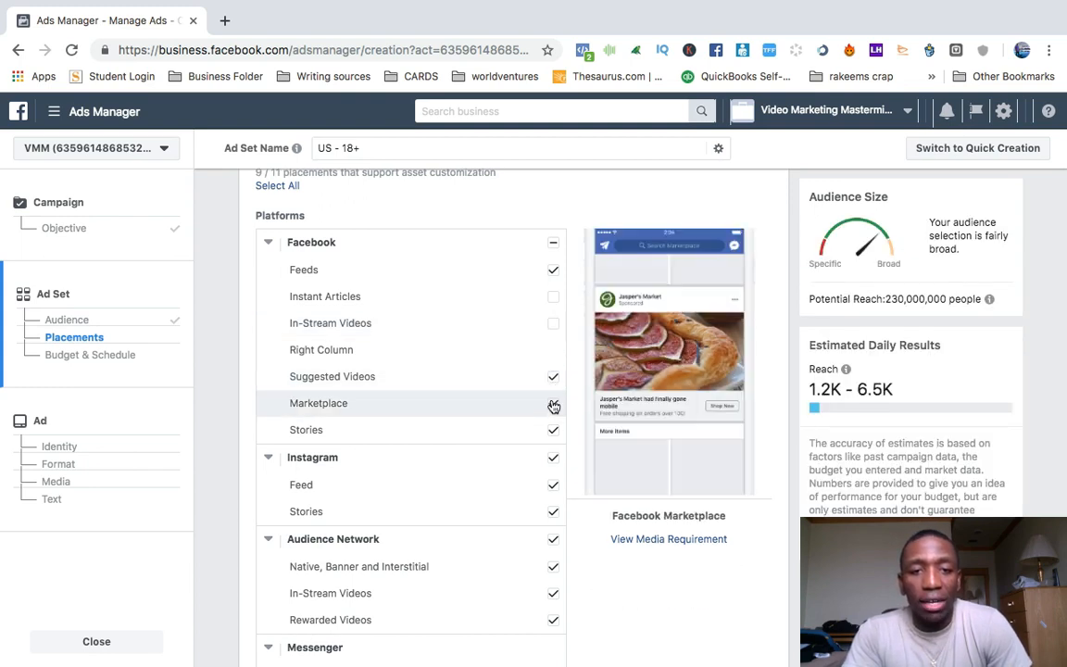
pyautogui.click(553, 404)
pyautogui.click(554, 430)
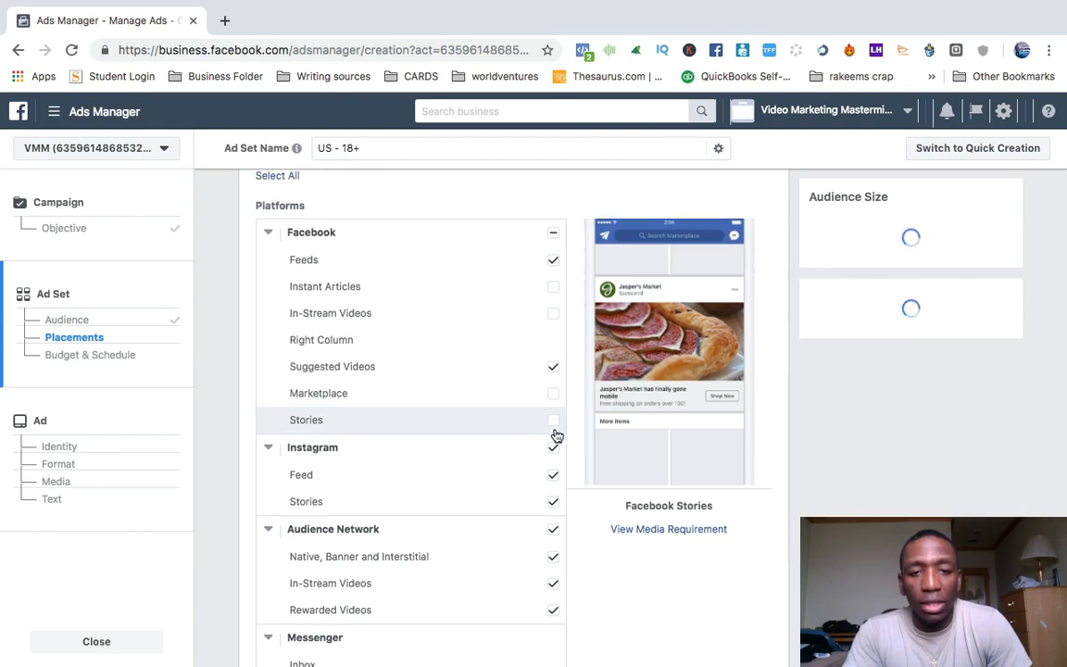
# Exclude all Instagram and Audience Network placements from the ad set.
pyautogui.scroll(-4, 556, 435)
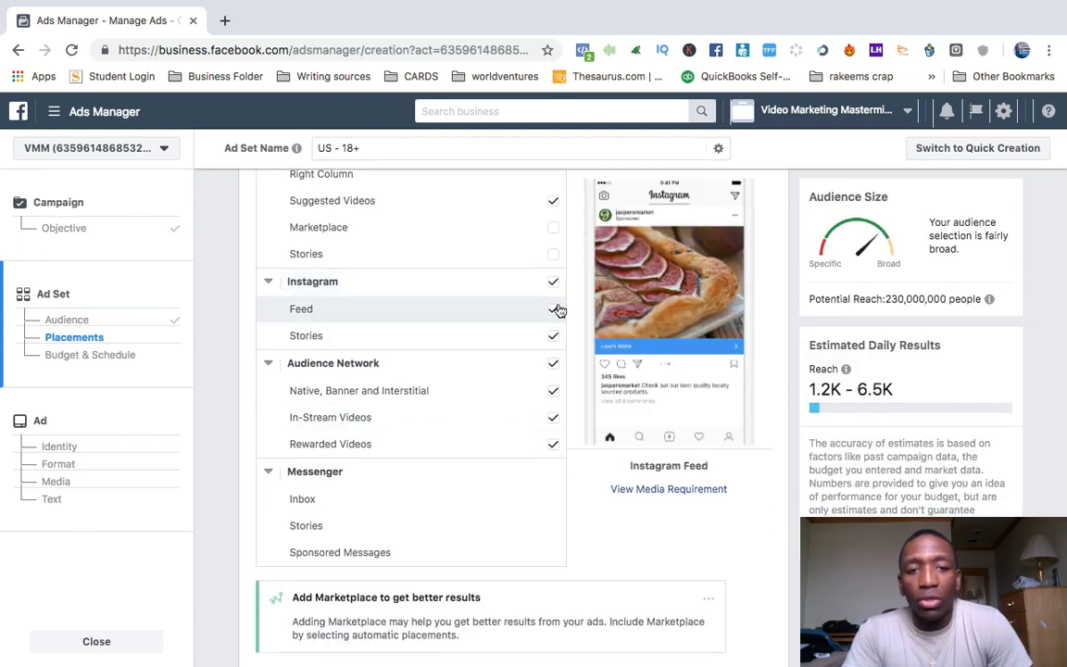
pyautogui.click(553, 283)
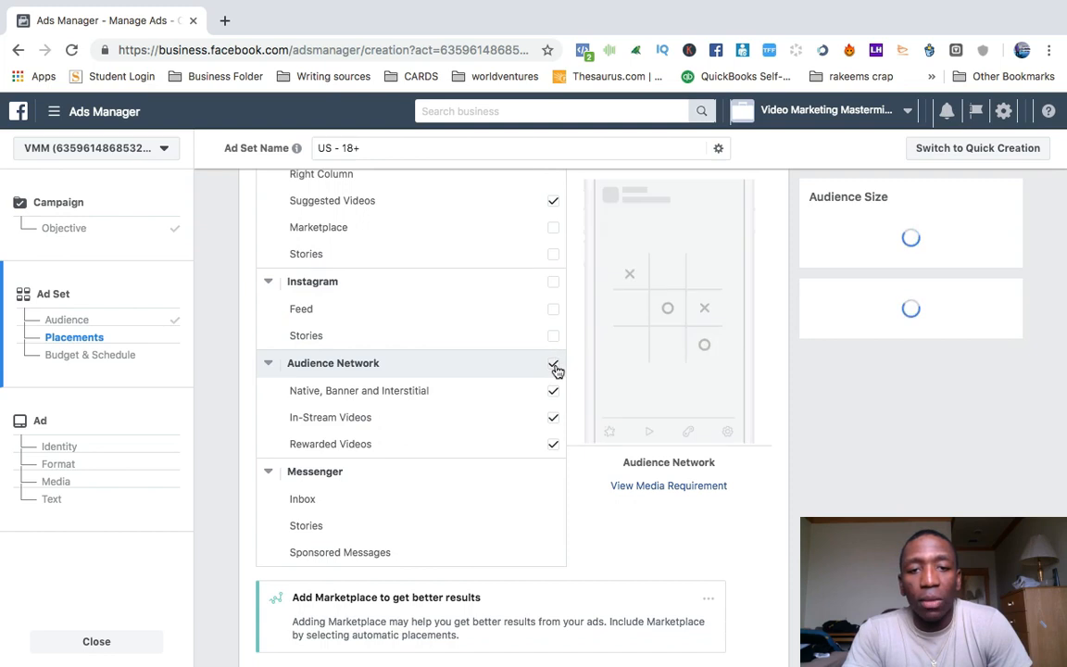
pyautogui.click(553, 363)
pyautogui.scroll(4, 555, 505)
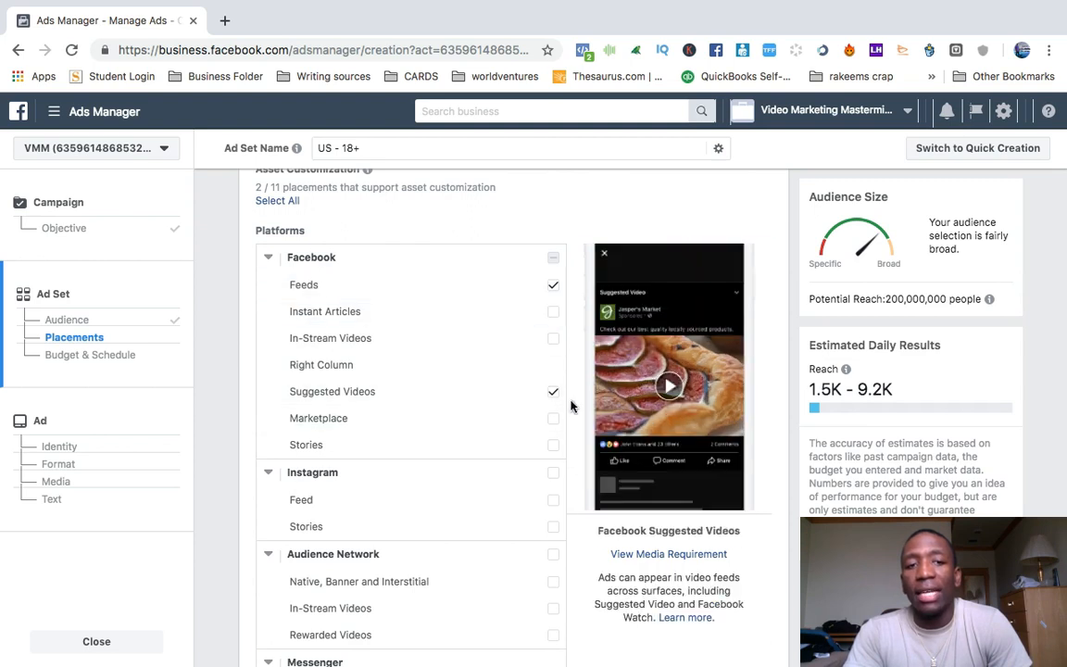
pyautogui.scroll(-8, 570, 405)
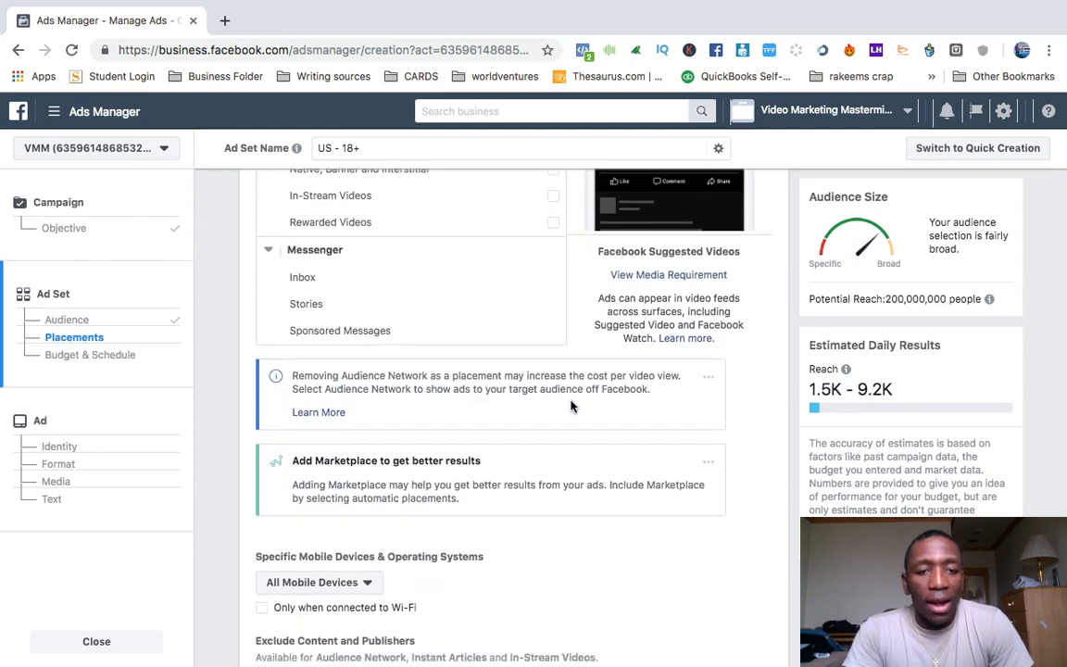
# Look through the mobile device options for the ad set without changing the selection.
pyautogui.scroll(-5, 570, 404)
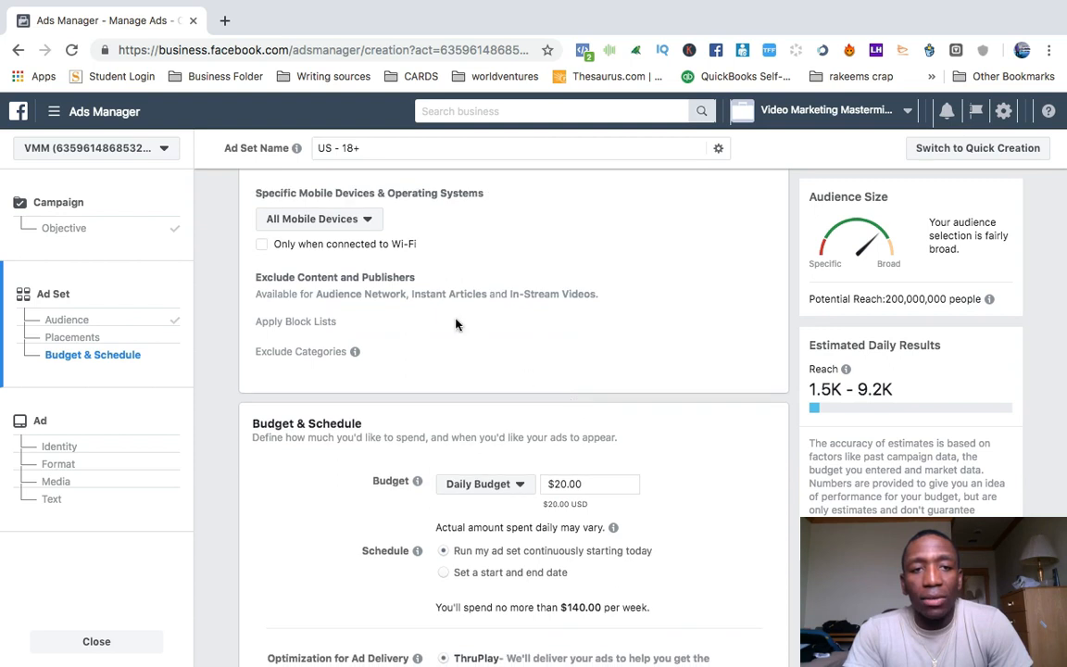
pyautogui.scroll(3, 458, 277)
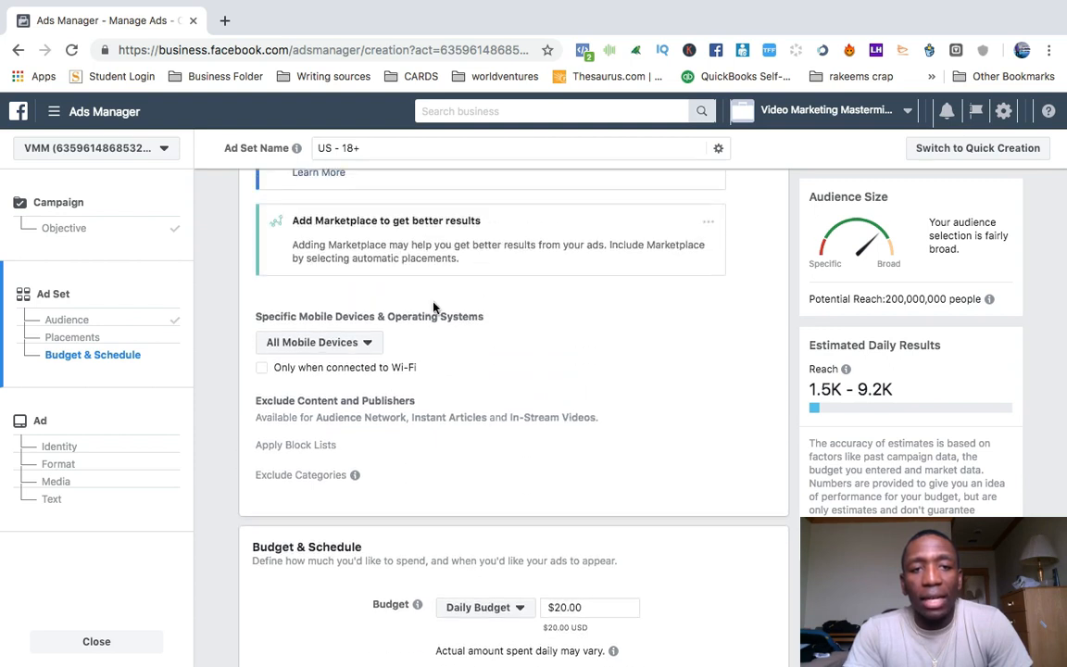
pyautogui.click(363, 346)
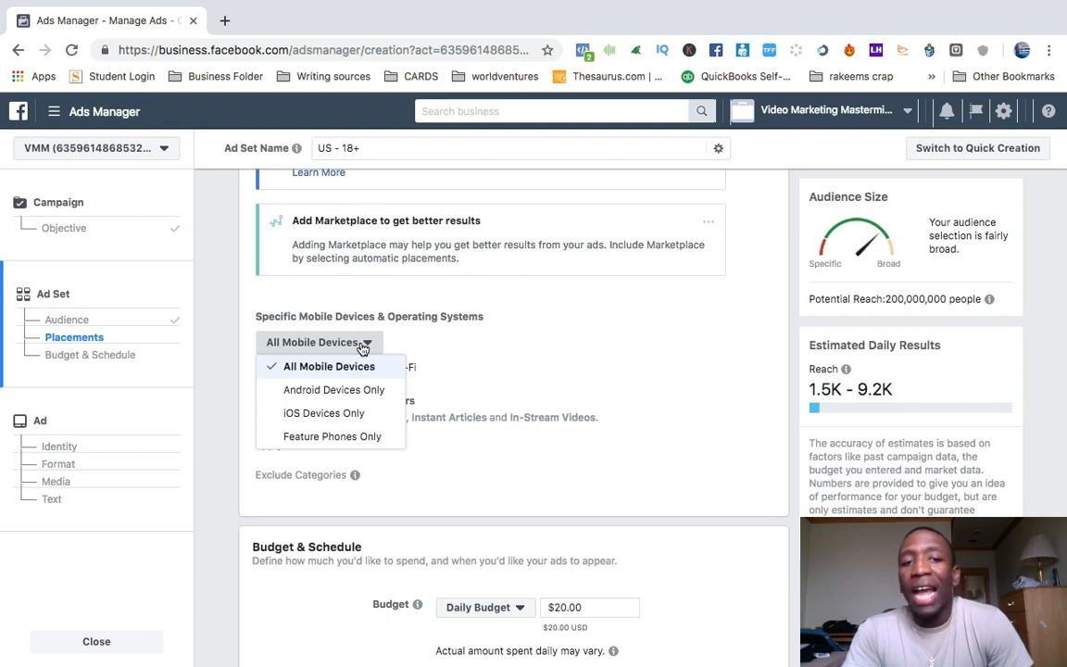
pyautogui.click(544, 335)
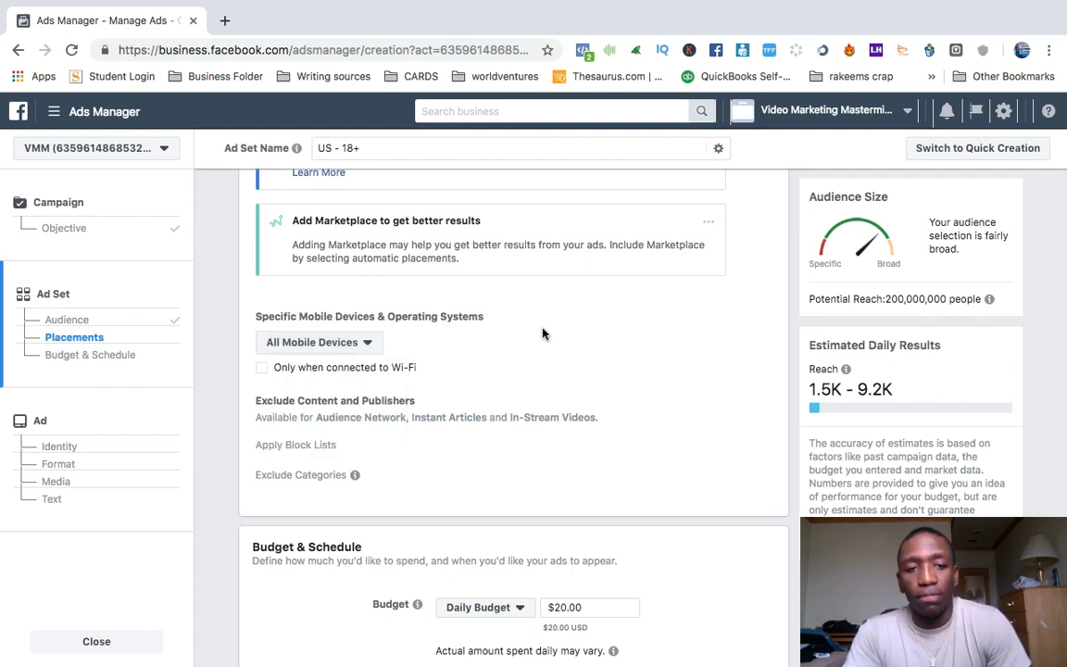
# Set the ad set's daily budget to $5.00.
pyautogui.scroll(-4, 544, 334)
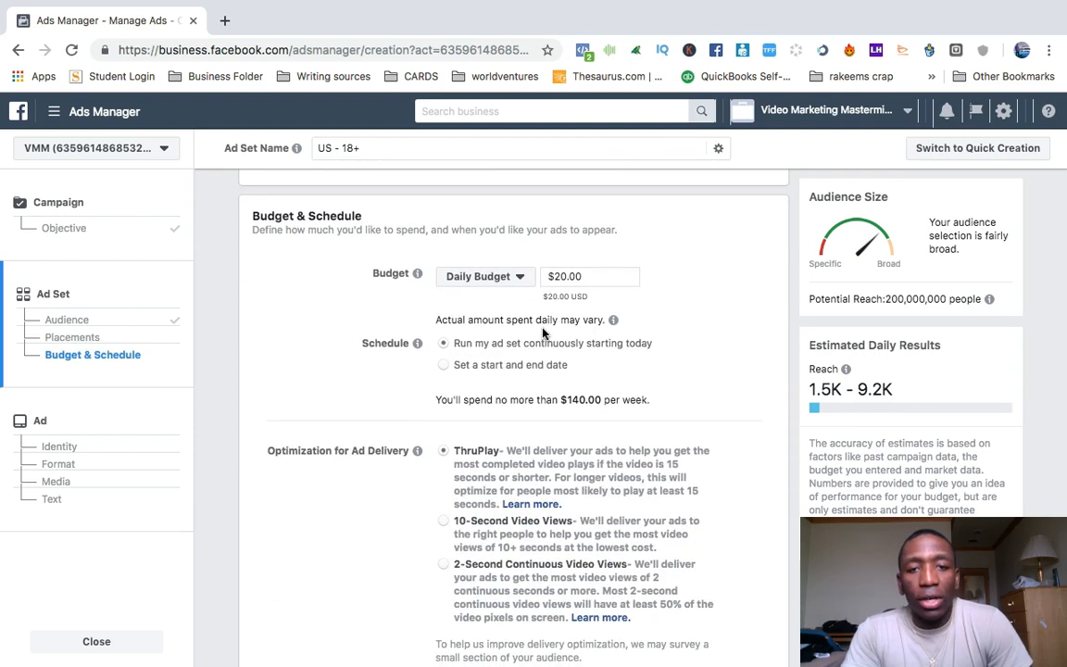
pyautogui.click(563, 275)
pyautogui.press('BackSpace')
pyautogui.press('BackSpace')
pyautogui.write('5')
pyautogui.click(703, 242)
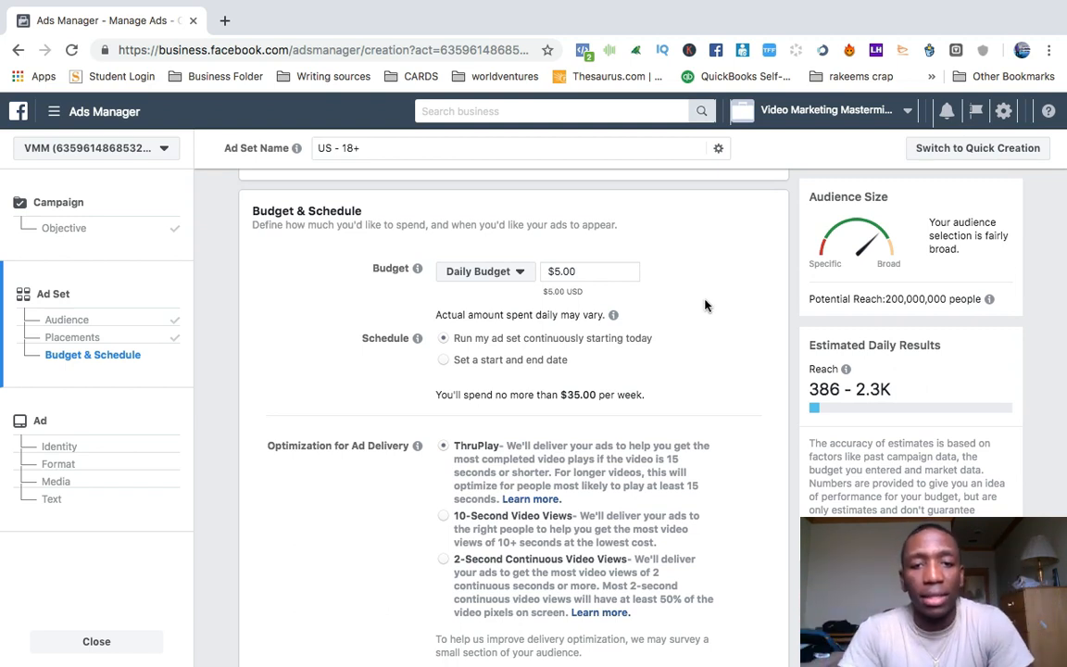
# Optimize ad delivery for 10-Second Video Views and proceed to the ad setup.
pyautogui.scroll(-3, 706, 304)
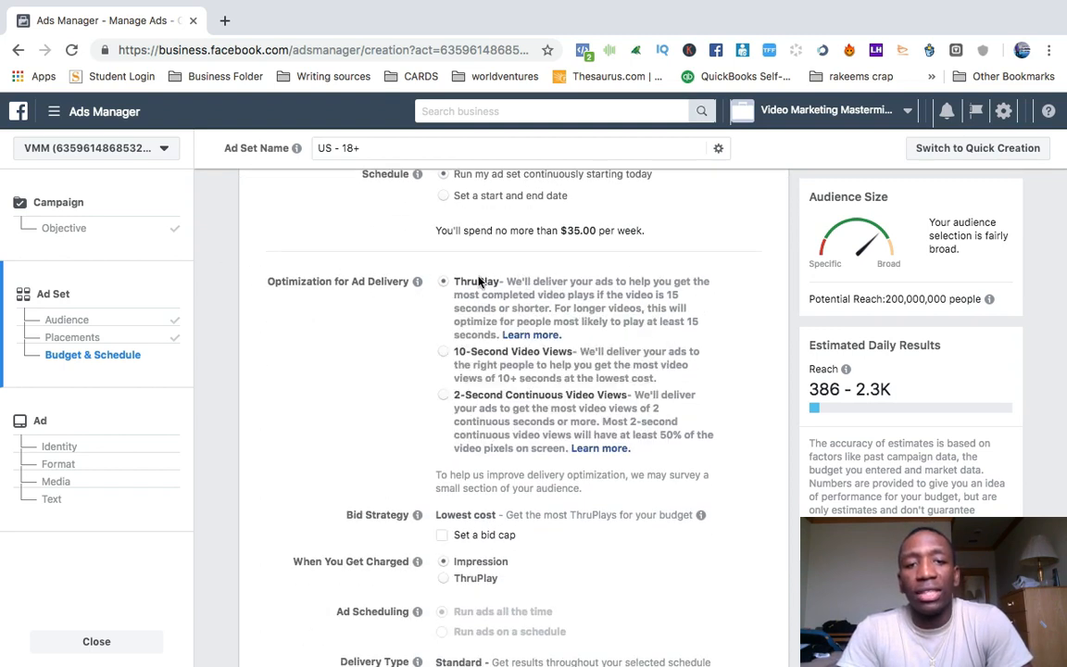
pyautogui.click(444, 352)
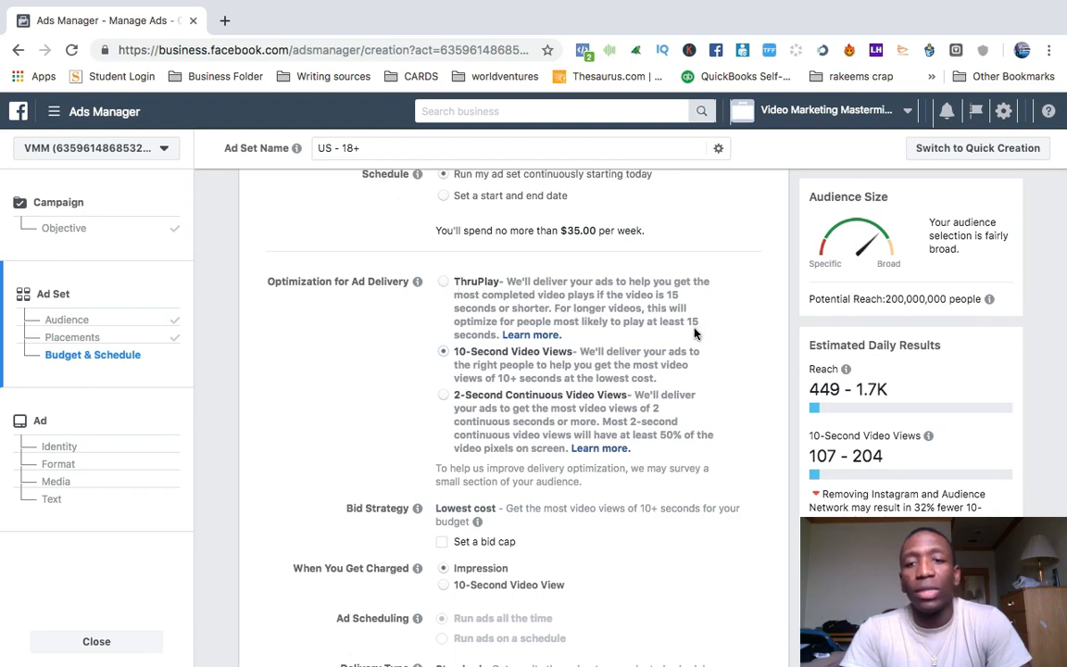
pyautogui.scroll(-3, 696, 333)
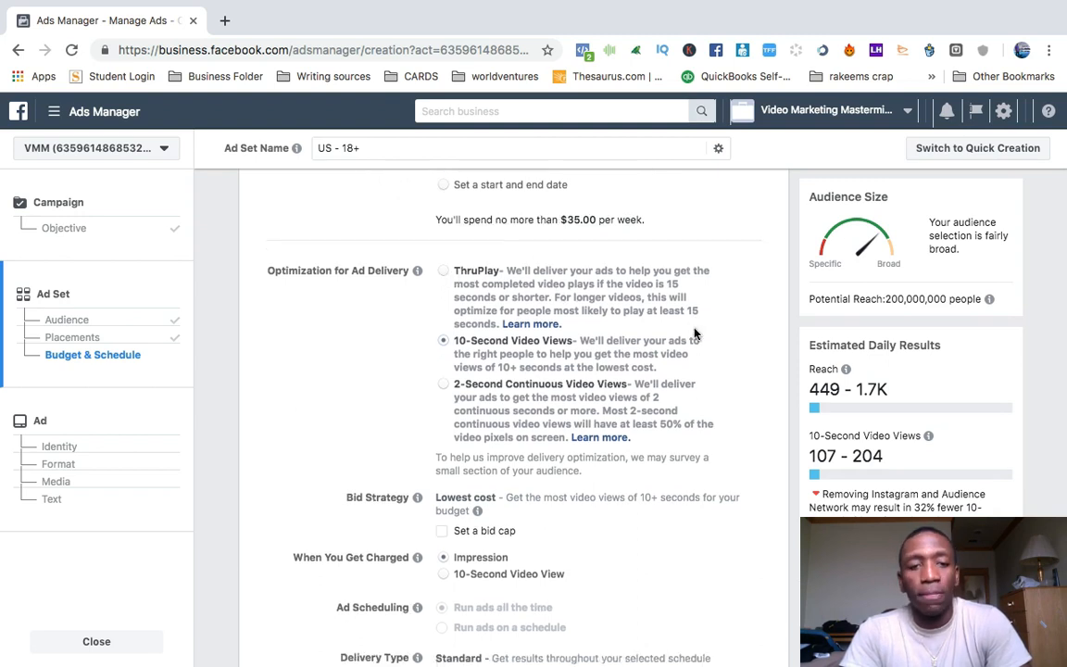
pyautogui.moveTo(367, 374)
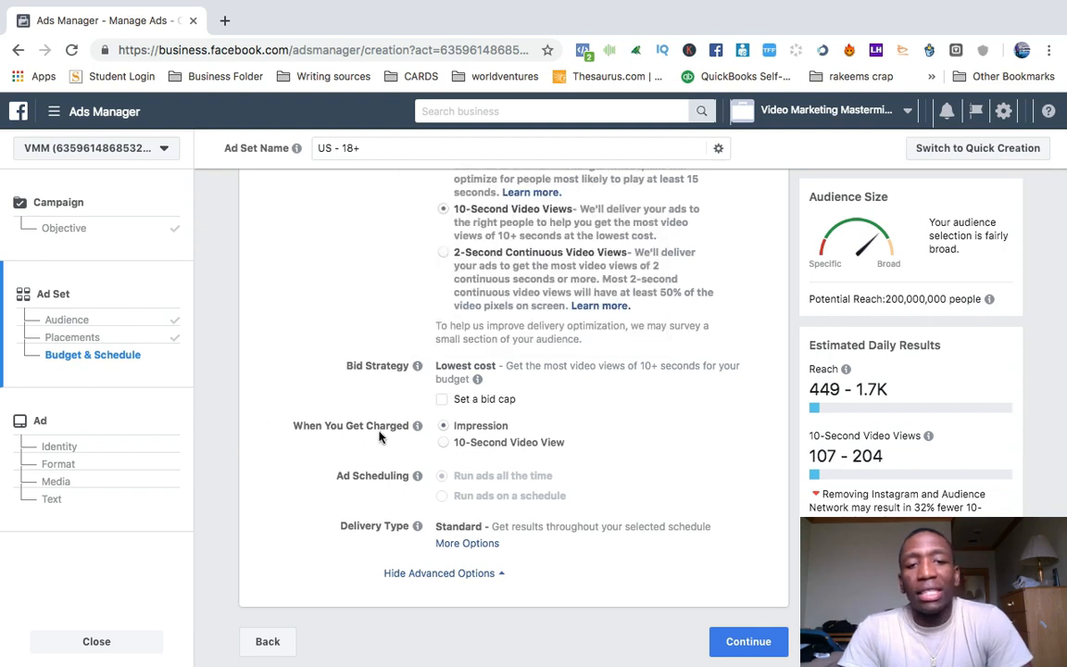
pyautogui.moveTo(416, 428)
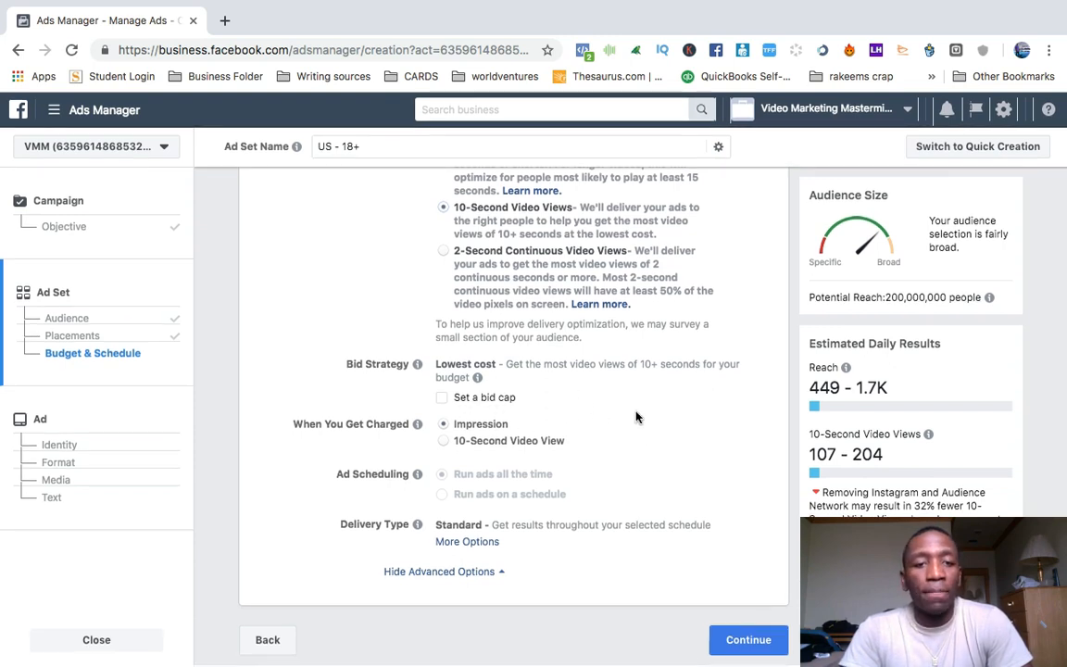
pyautogui.click(756, 643)
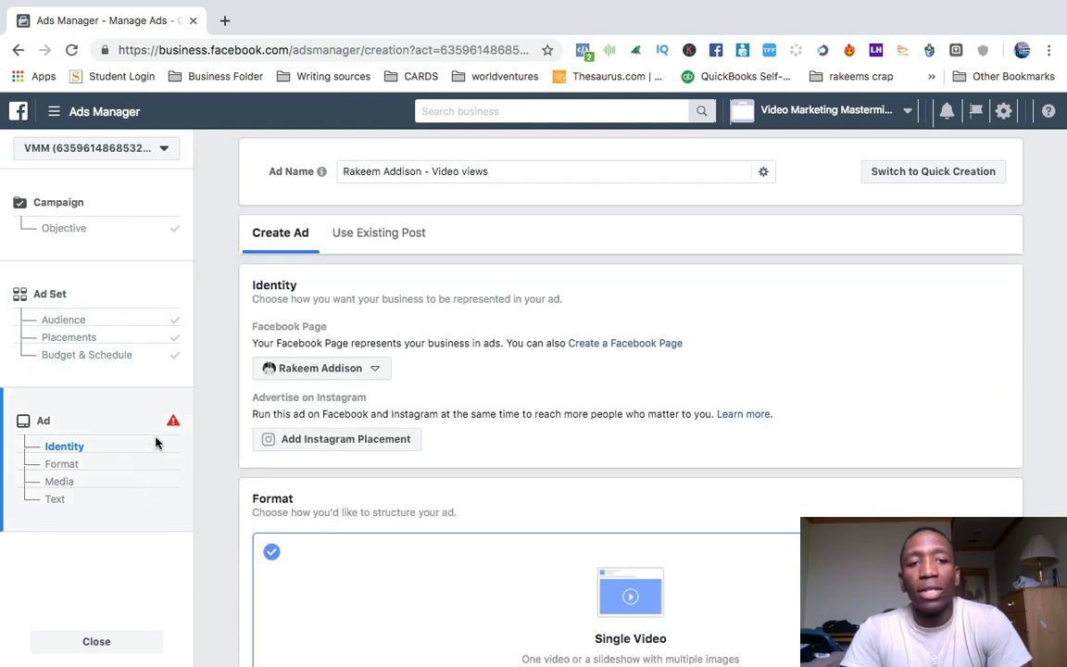
# Look through the Facebook Pages available for the ad's identity, keeping the selected Page.
pyautogui.scroll(-1, 579, 296)
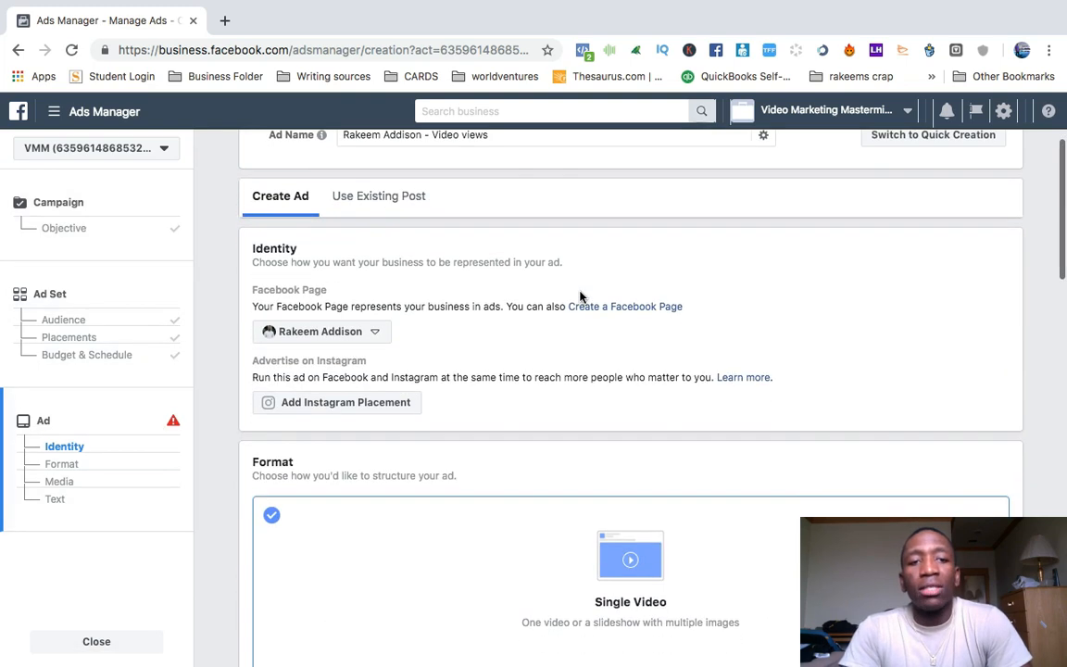
pyautogui.click(378, 333)
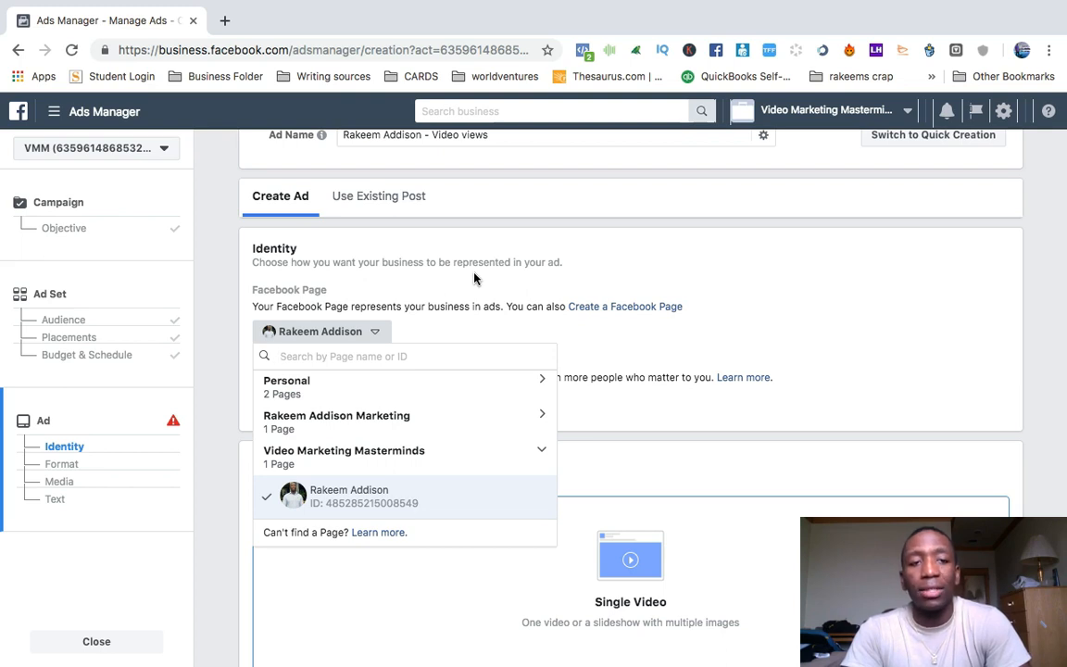
pyautogui.click(296, 333)
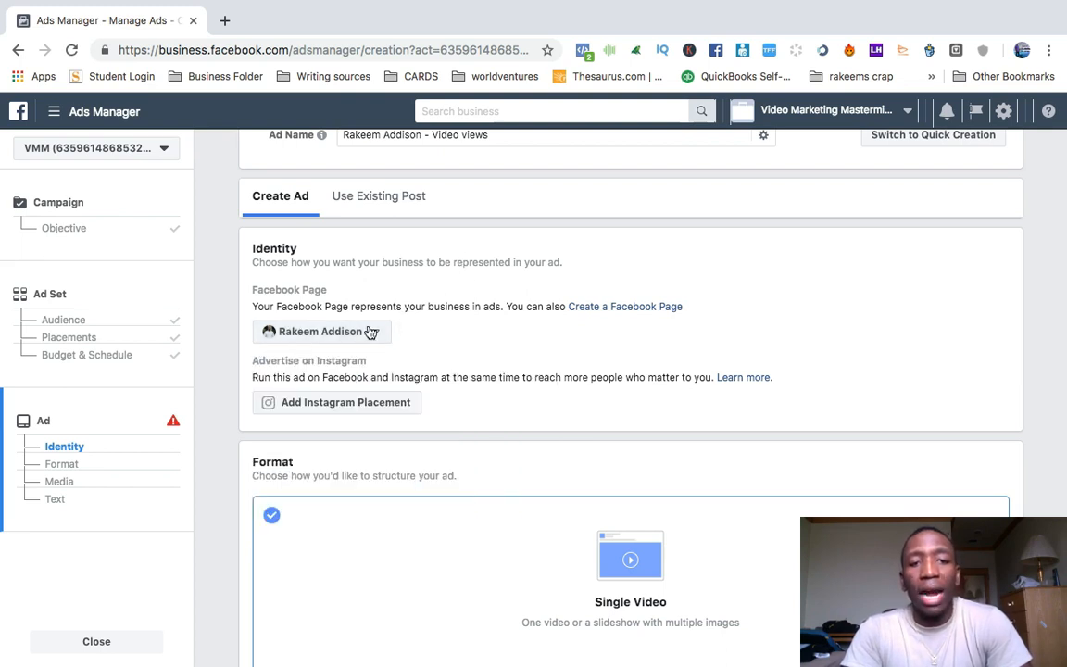
# Choose the existing "fb retarget 75" video from the account's video library for the single-video ad.
pyautogui.scroll(-5, 468, 336)
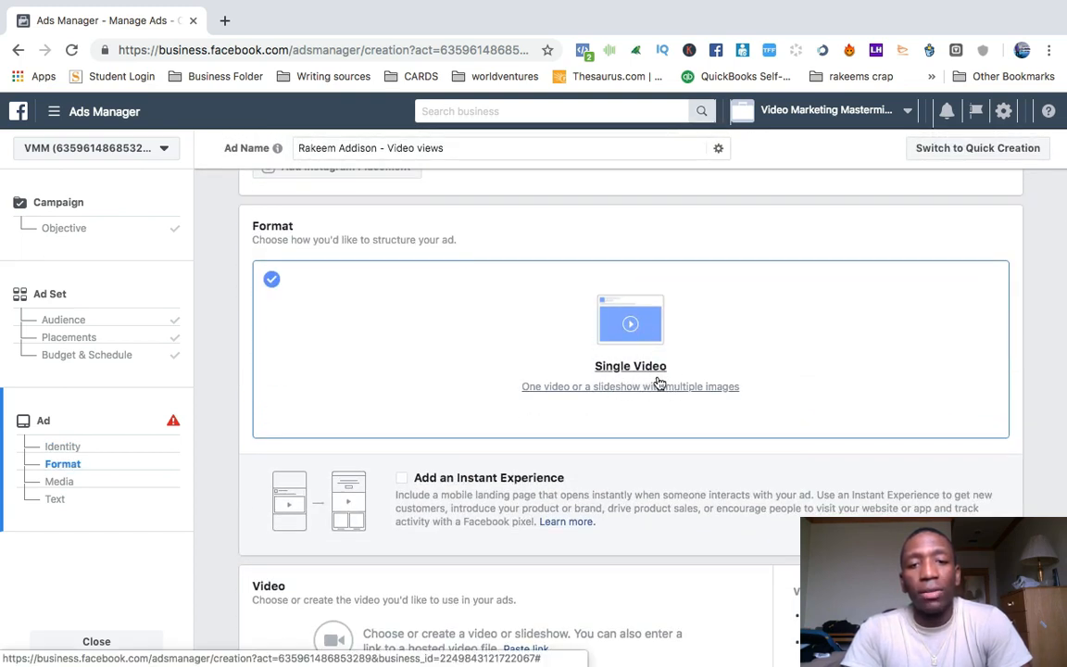
pyautogui.scroll(-5, 634, 339)
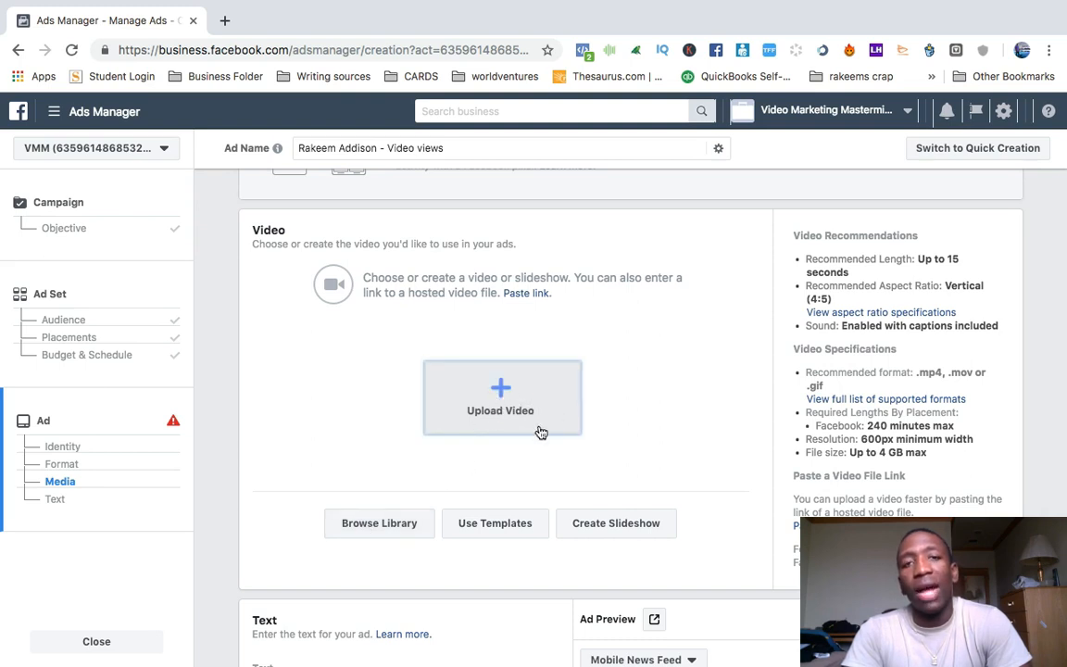
pyautogui.click(373, 524)
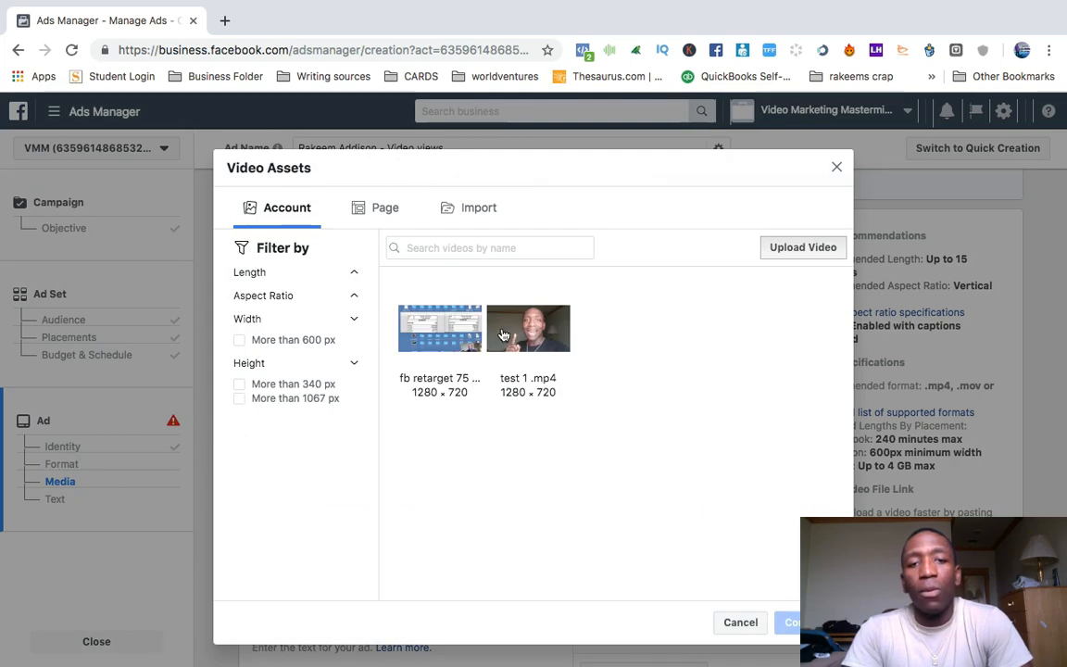
pyautogui.click(512, 332)
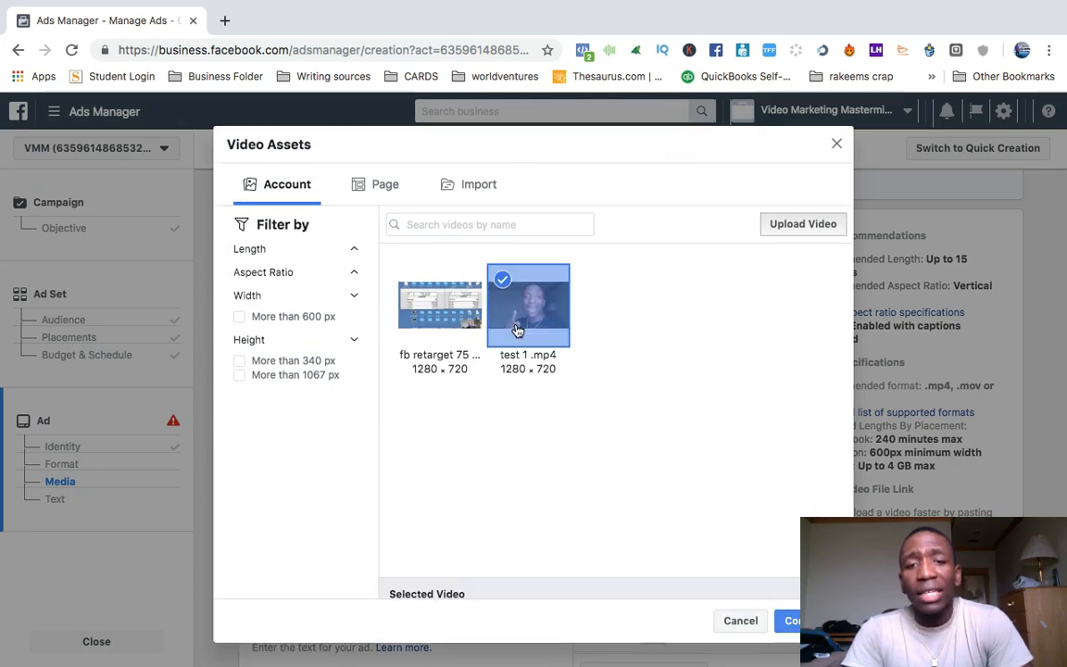
pyautogui.click(453, 318)
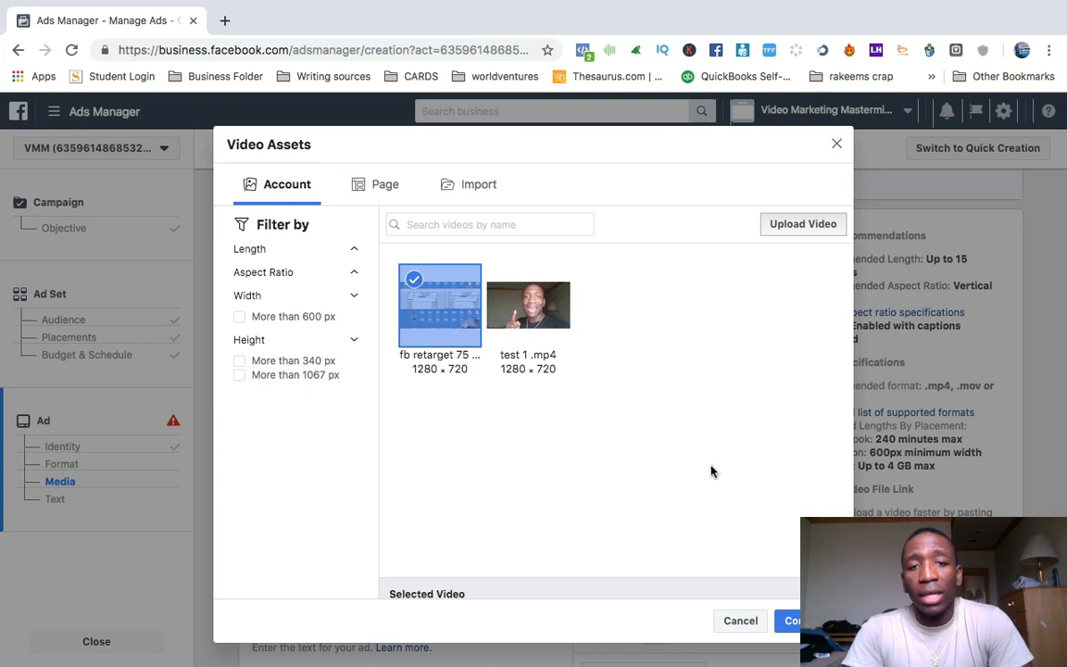
pyautogui.click(791, 620)
# Replace the ad's text with "Test Test".
pyautogui.scroll(-3, 674, 421)
pyautogui.scroll(-4, 673, 421)
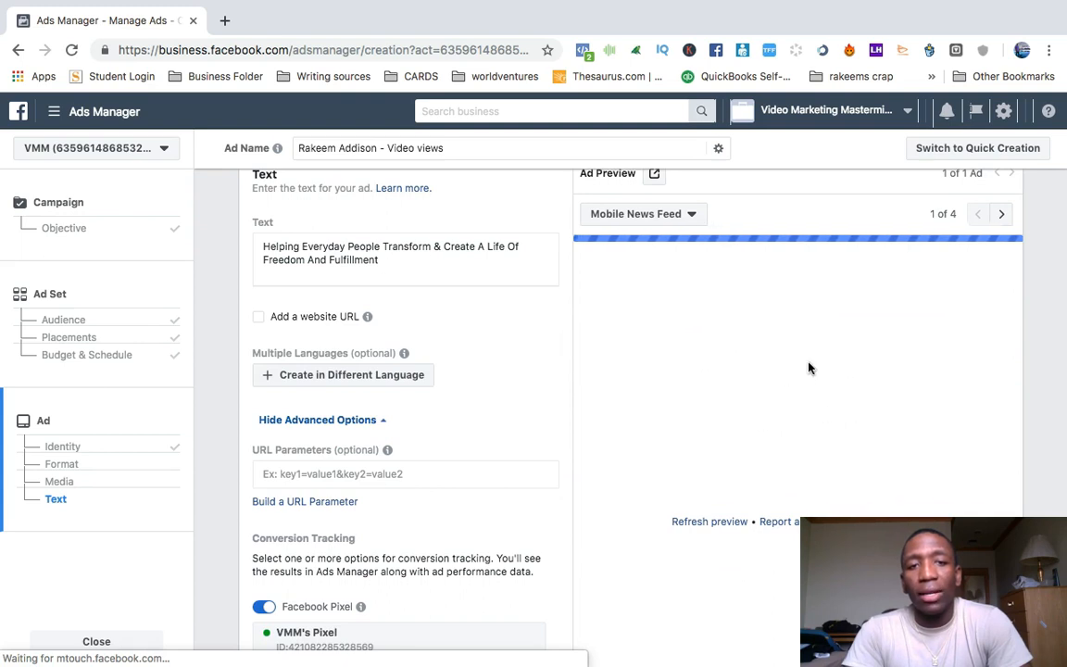
pyautogui.tripleClick(381, 251)
pyautogui.write('Test Test')
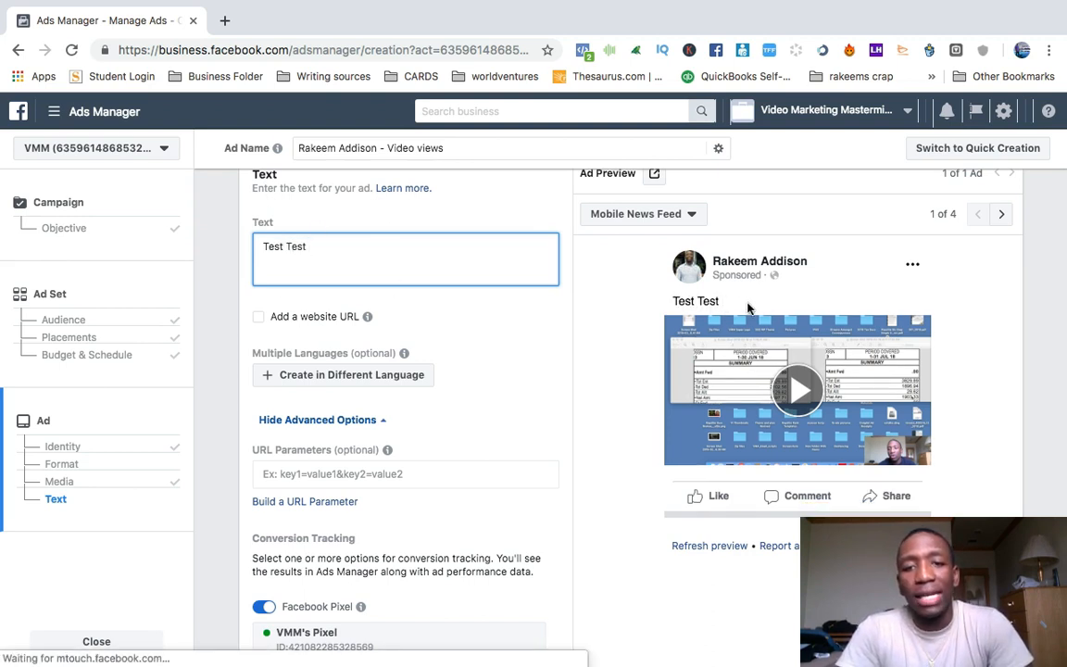
# Enable a website URL for the ad and enter the headline "Military soldier" and the news feed link description "Military".
pyautogui.moveTo(367, 316)
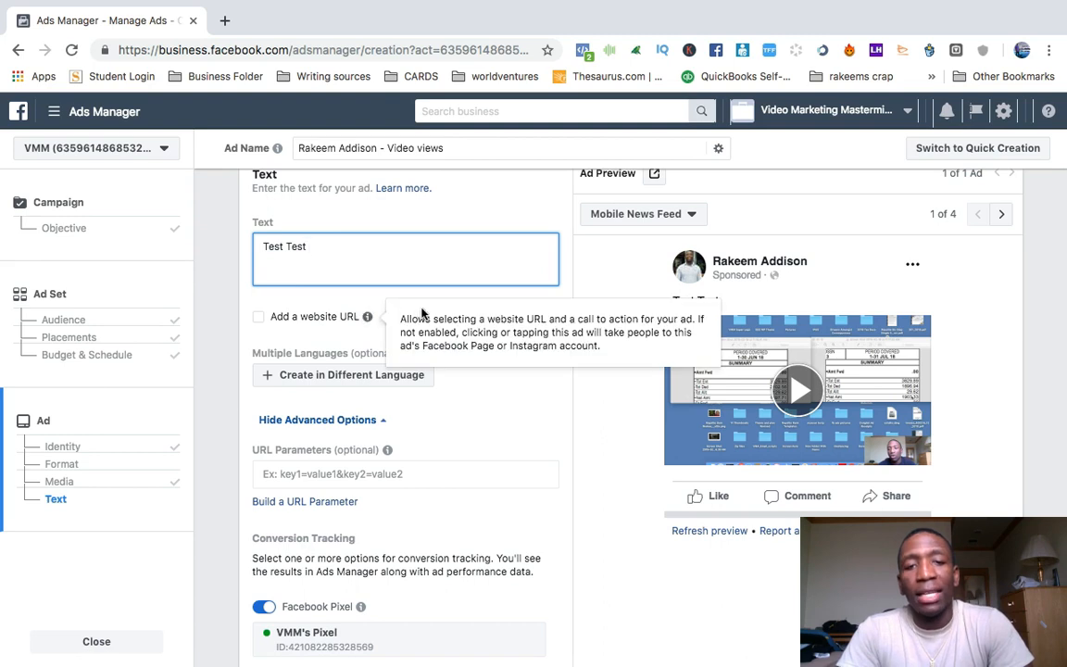
pyautogui.click(260, 320)
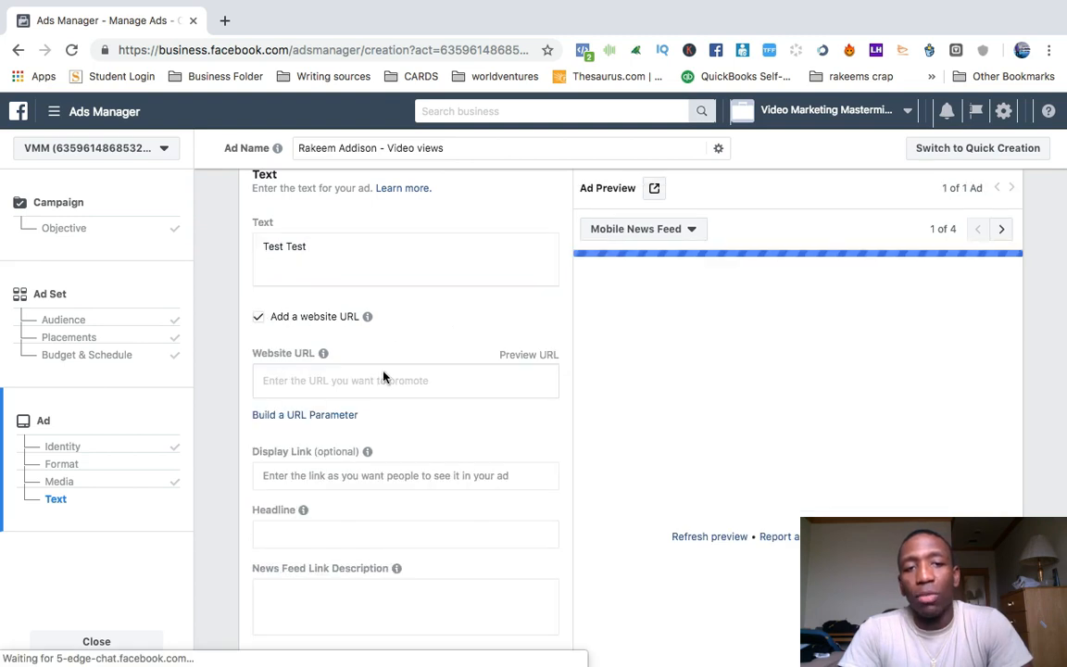
pyautogui.click(298, 379)
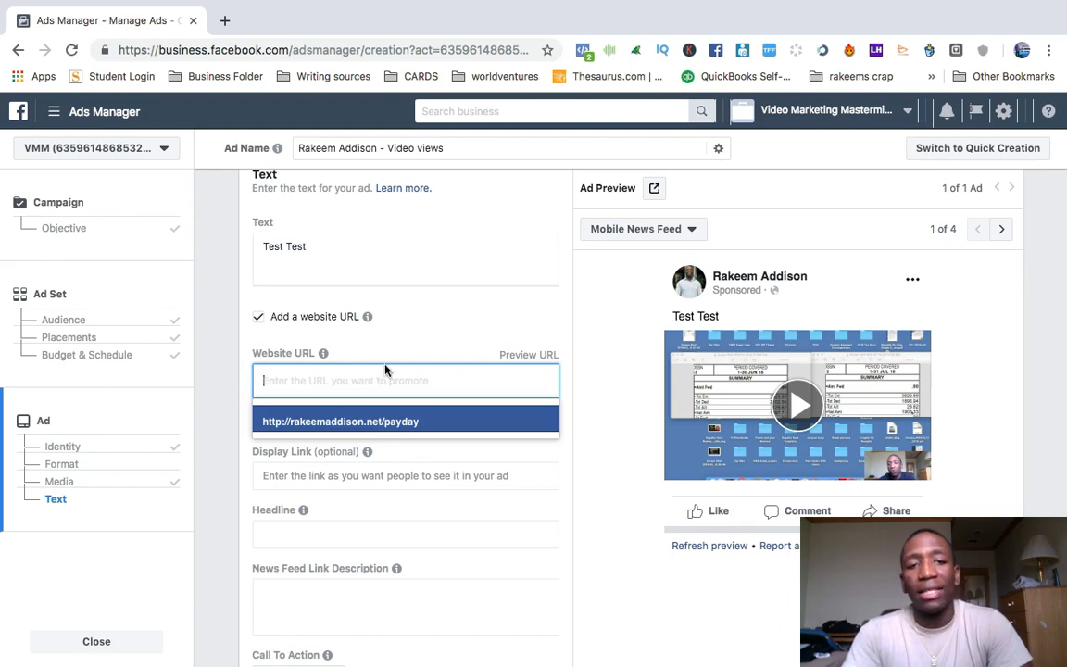
pyautogui.click(414, 334)
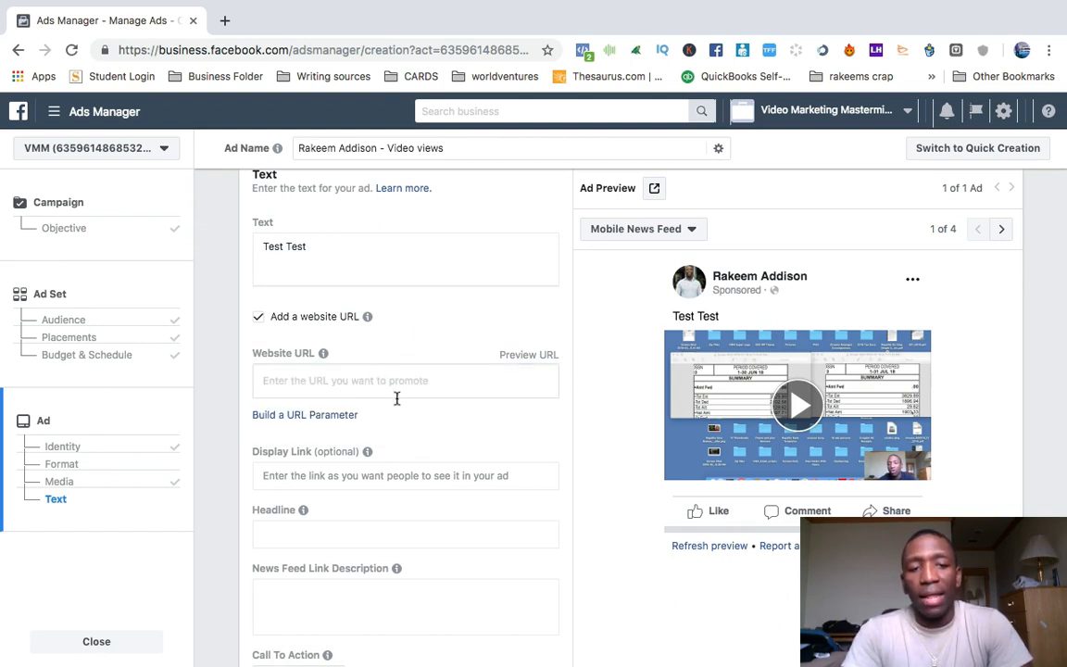
pyautogui.scroll(-3, 396, 370)
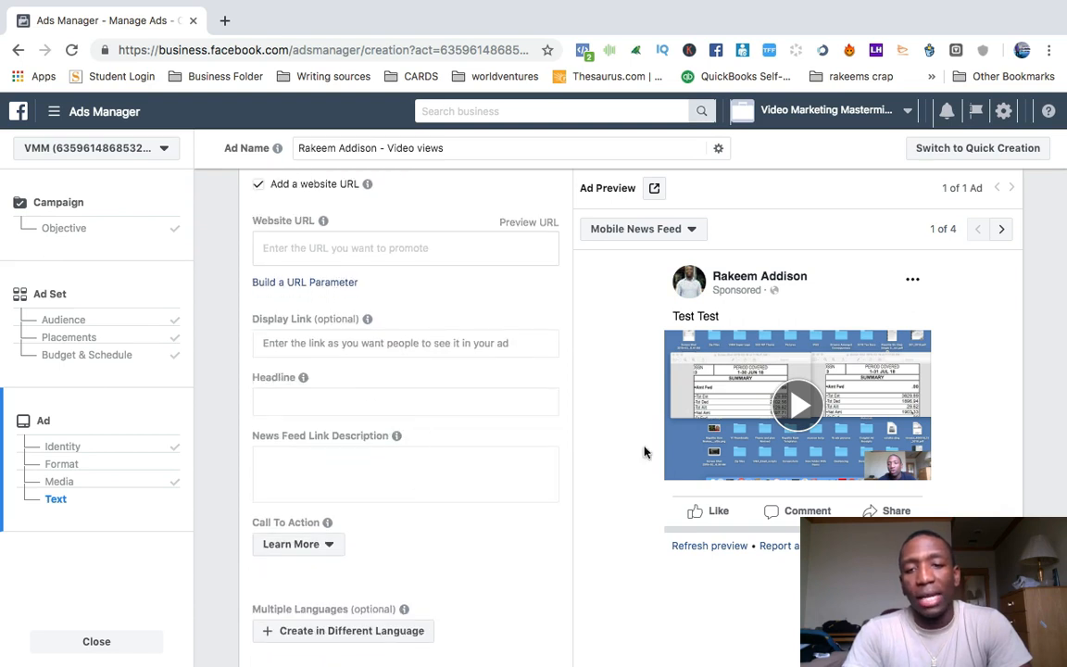
pyautogui.click(319, 398)
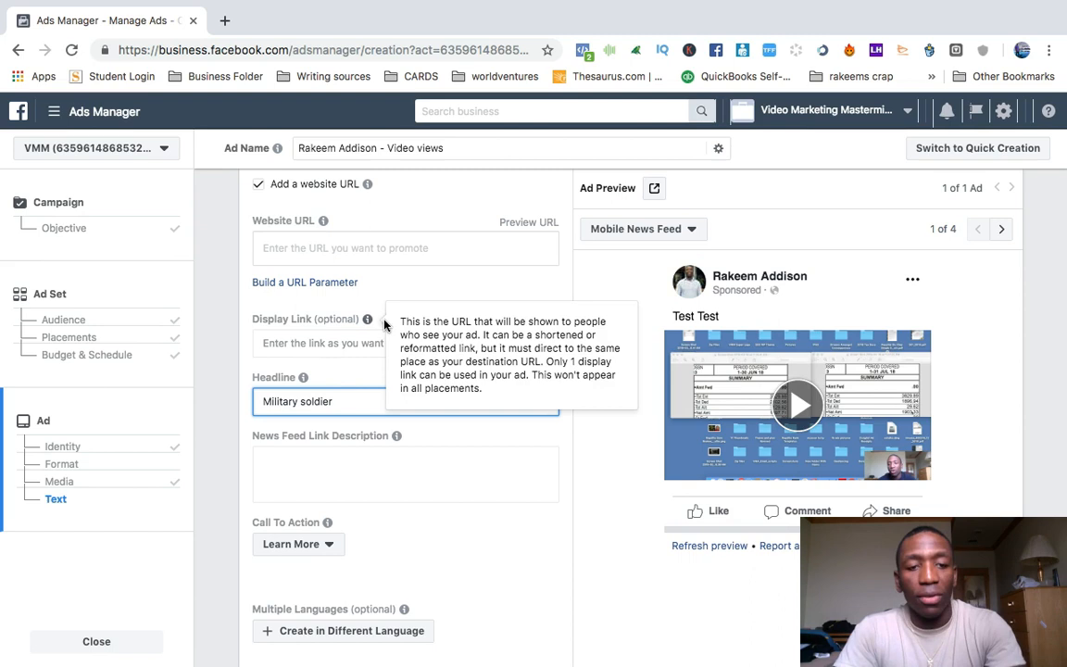
pyautogui.click(313, 465)
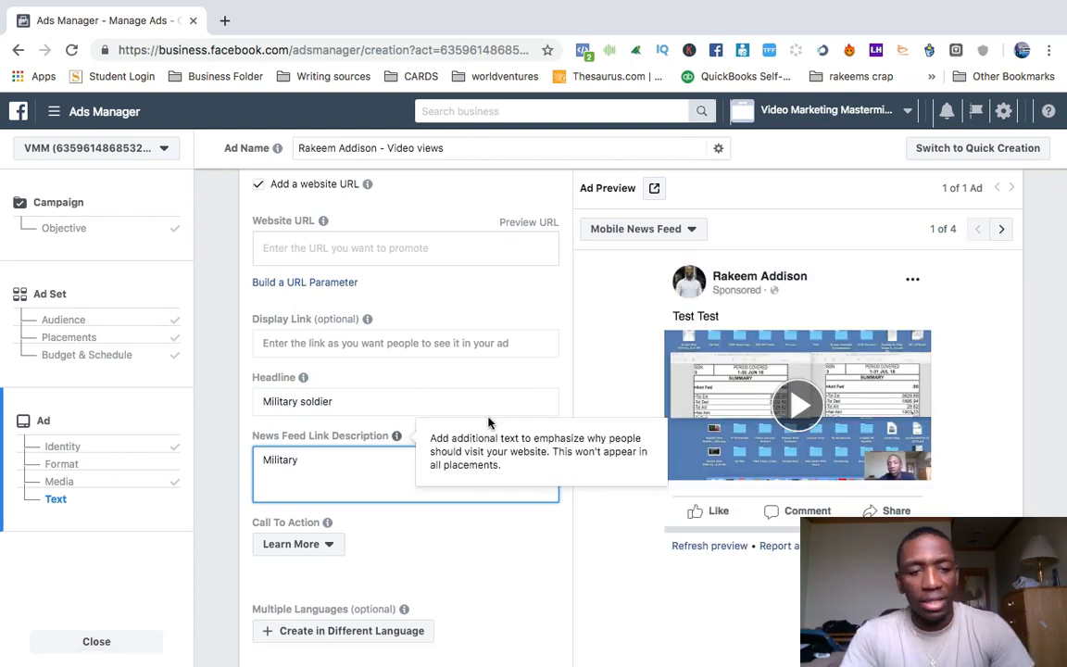
pyautogui.scroll(3, 491, 367)
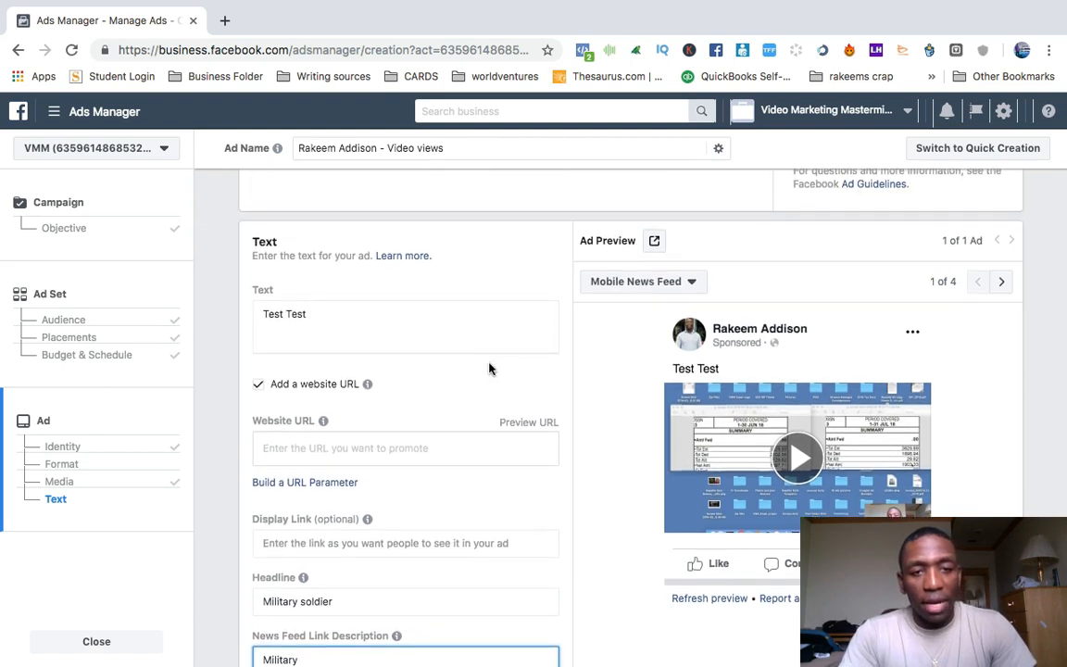
pyautogui.click(337, 446)
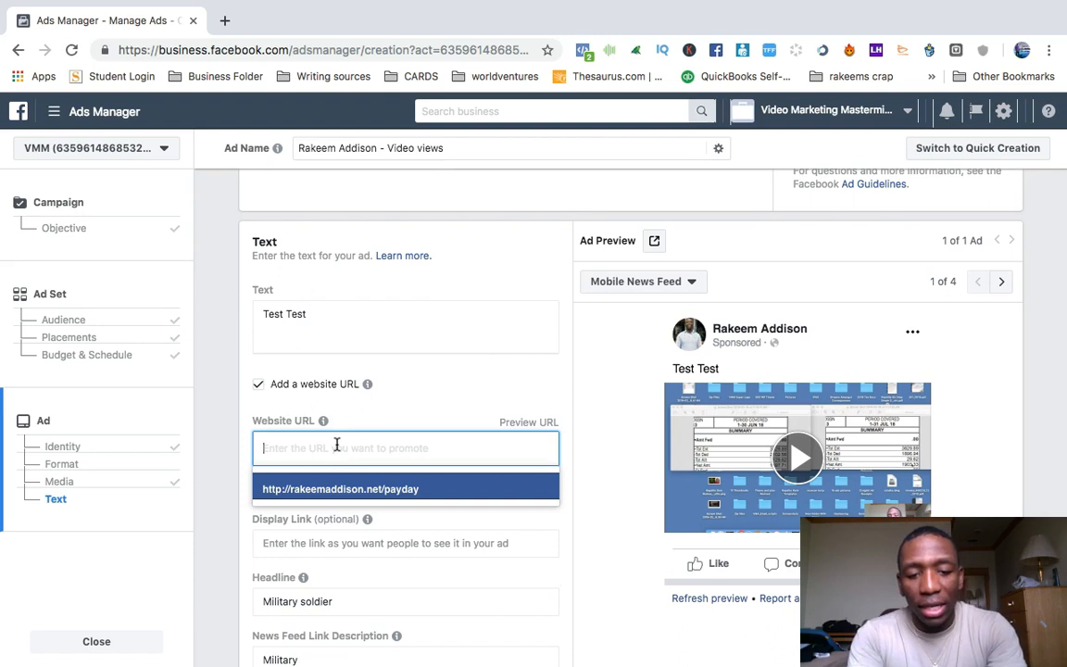
pyautogui.write('www.google.com')
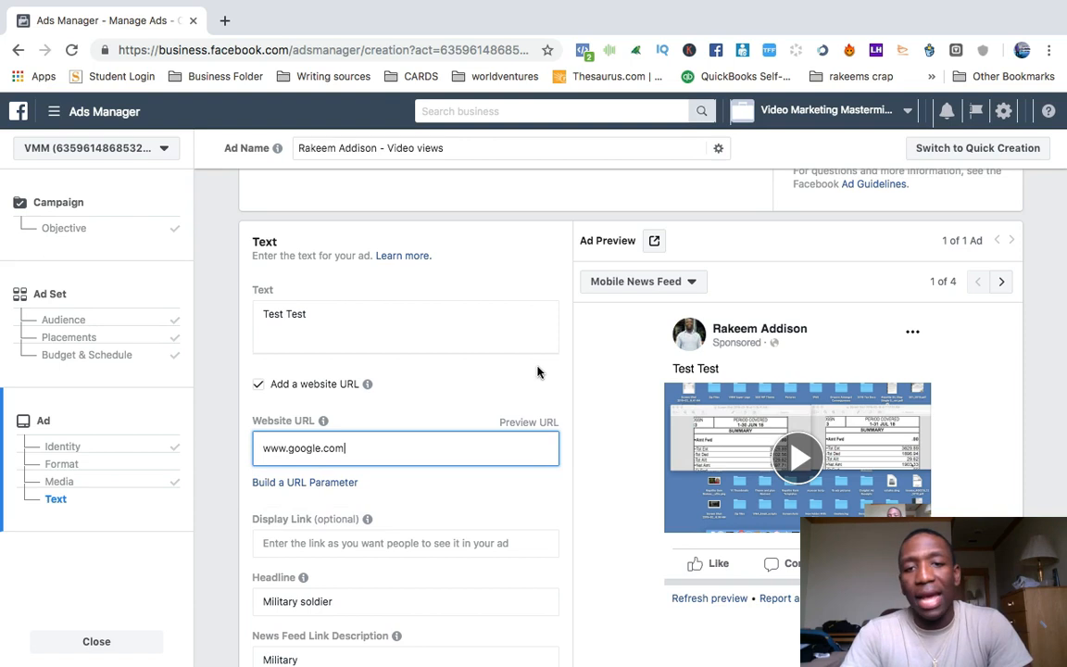
pyautogui.click(538, 372)
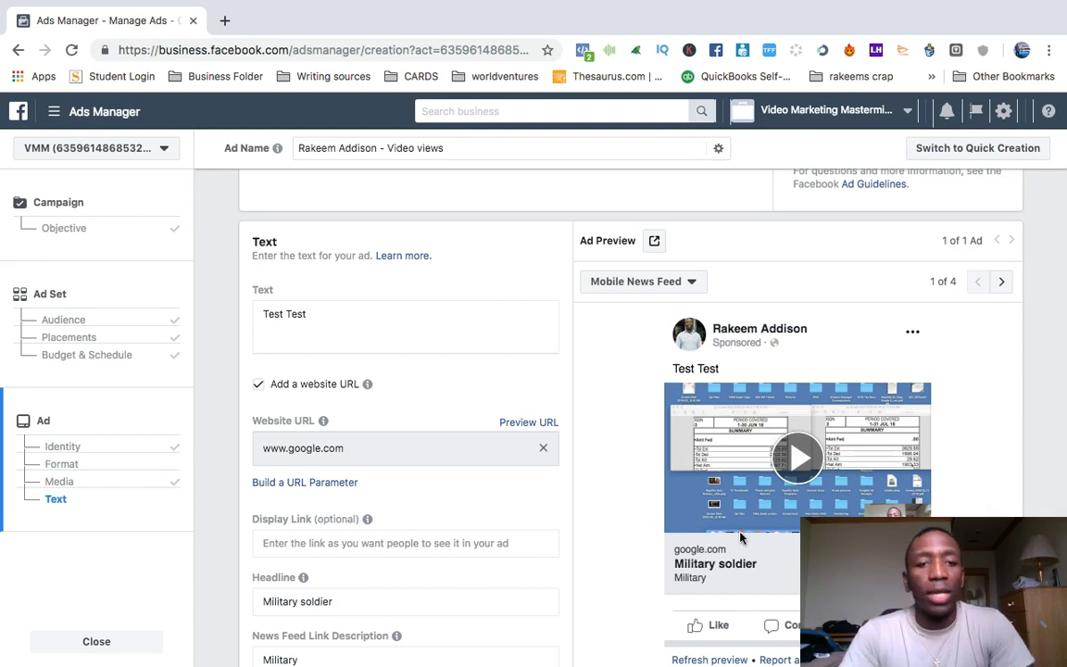
# Remove the website URL and its link details from the ad.
pyautogui.click(258, 387)
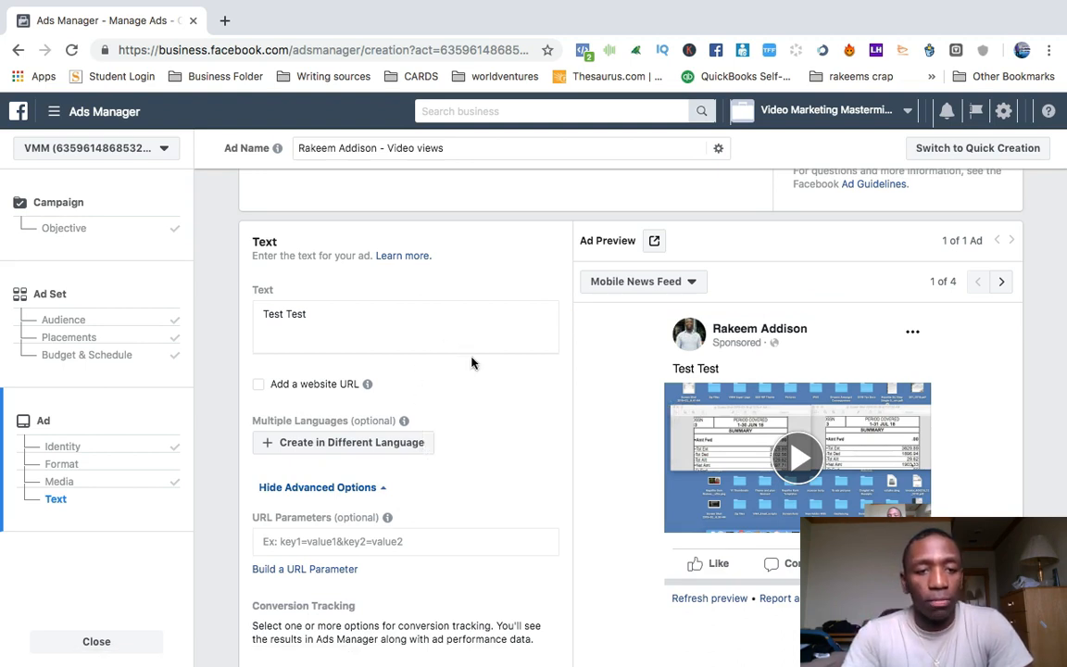
pyautogui.scroll(-1, 472, 362)
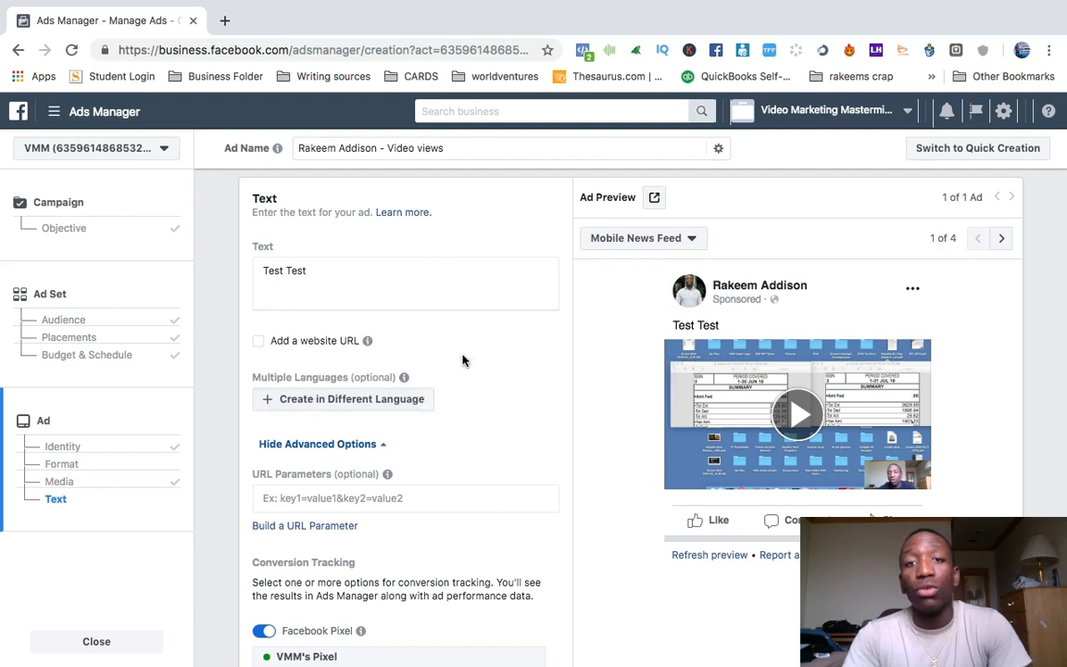
# Review the ad's conversion tracking options and the notice about too much text in the ad image.
pyautogui.scroll(-3, 463, 361)
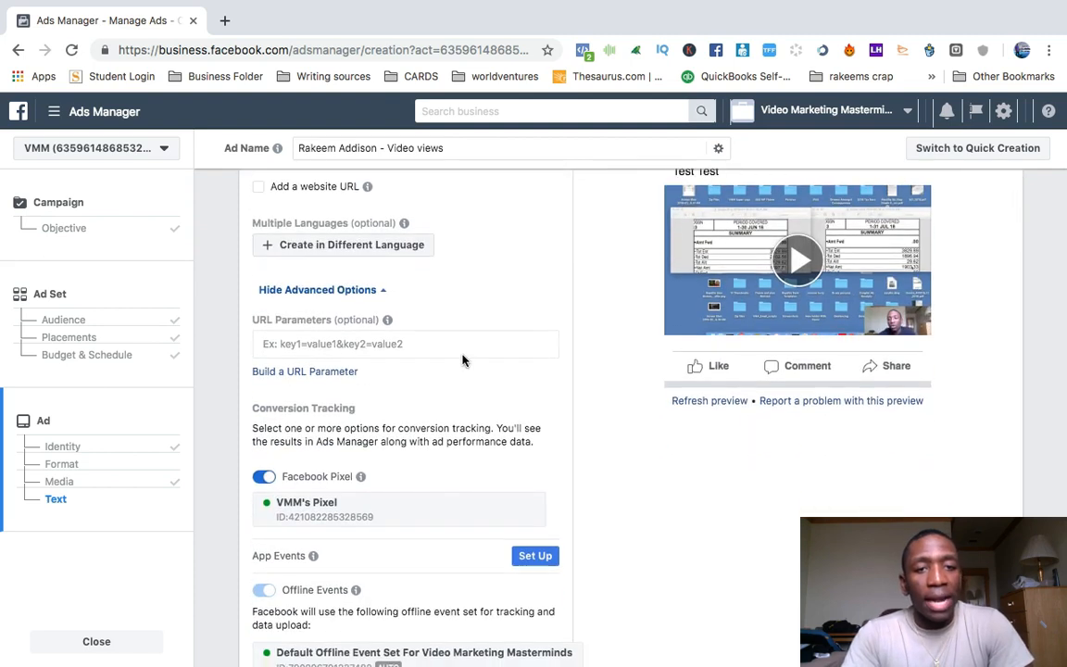
pyautogui.scroll(-3, 463, 360)
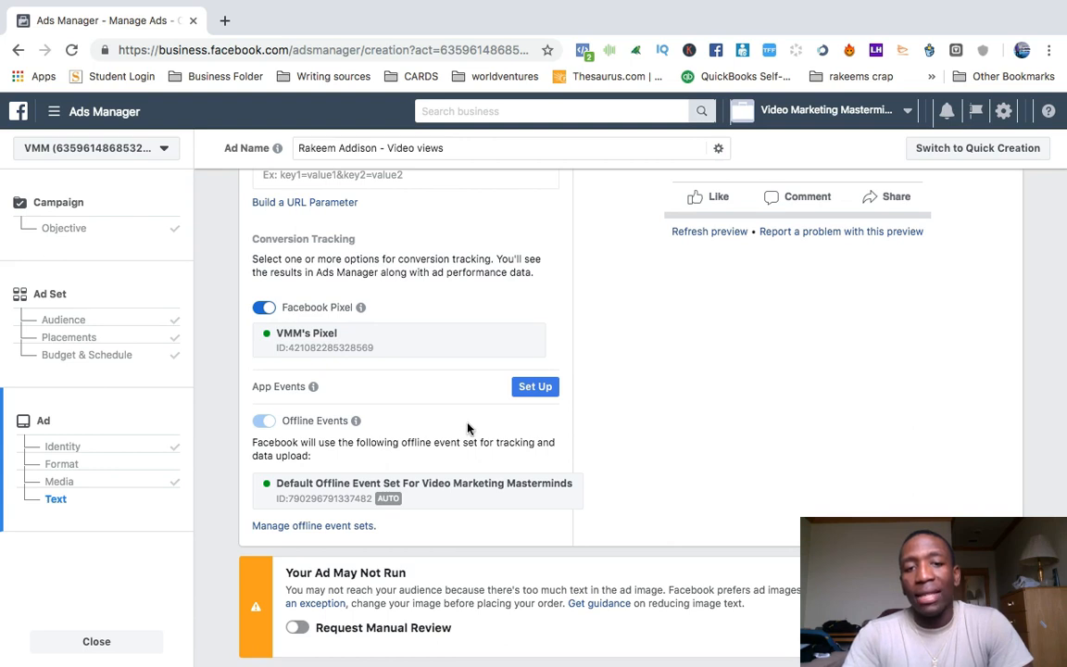
pyautogui.scroll(-1, 468, 364)
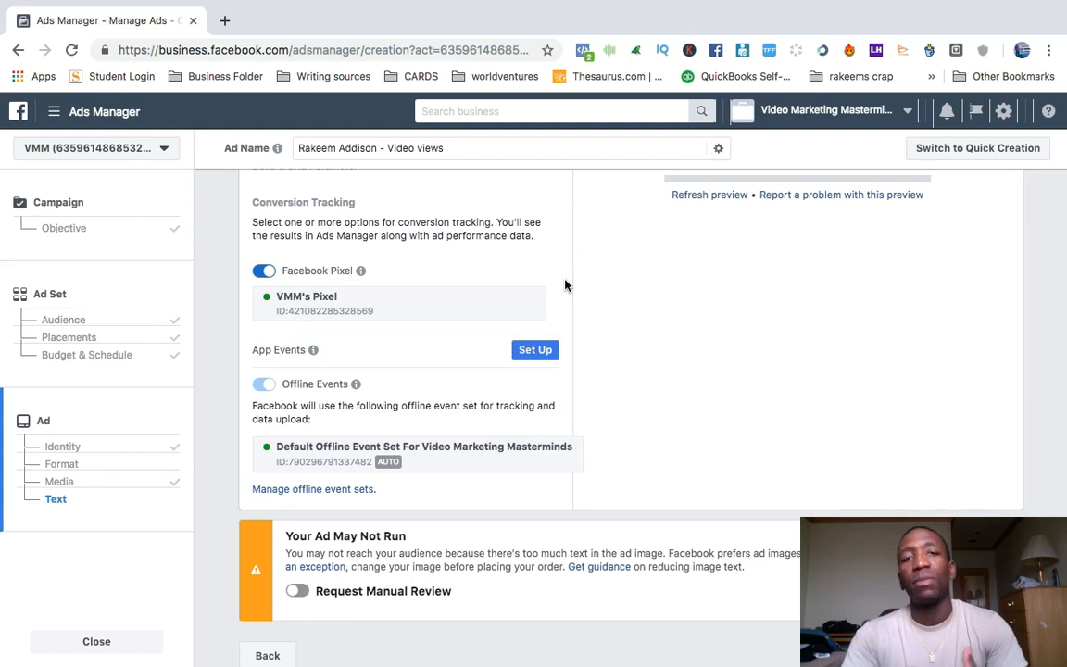
# Preview the ad in each placement, from Mobile News Feed and Desktop News Feed to both Facebook Suggested Video formats.
pyautogui.scroll(5, 703, 274)
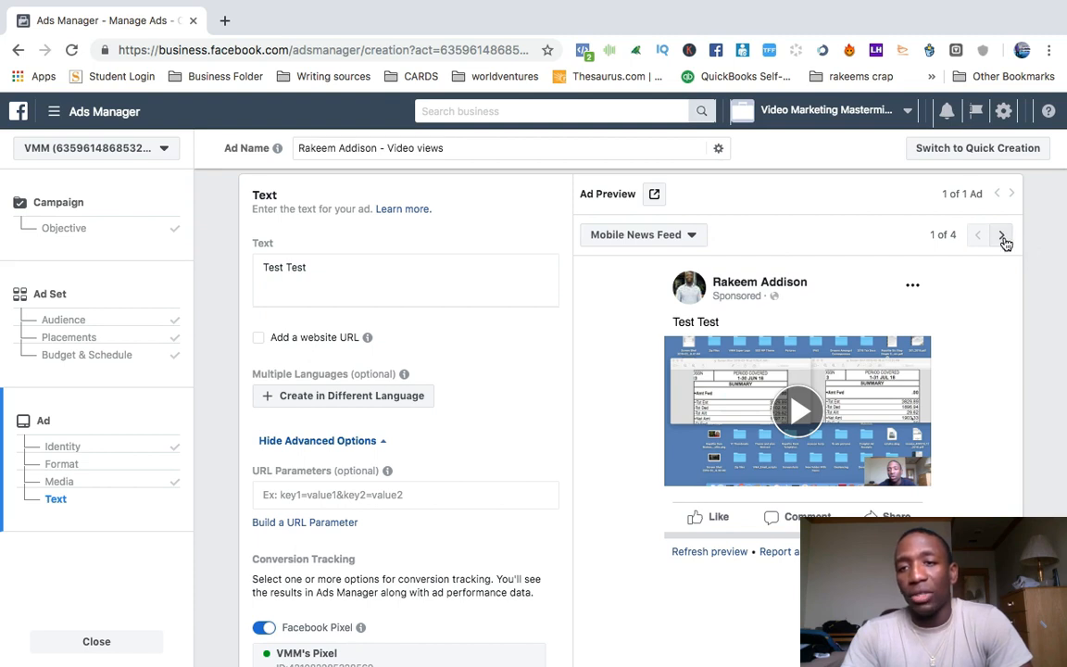
pyautogui.click(1002, 237)
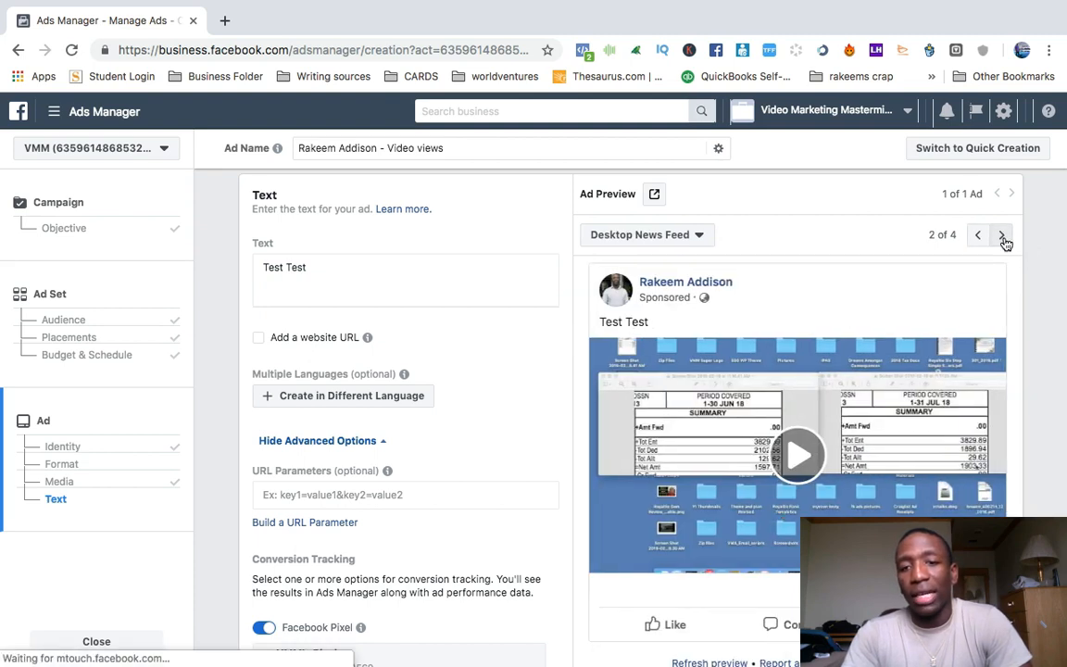
pyautogui.click(1002, 237)
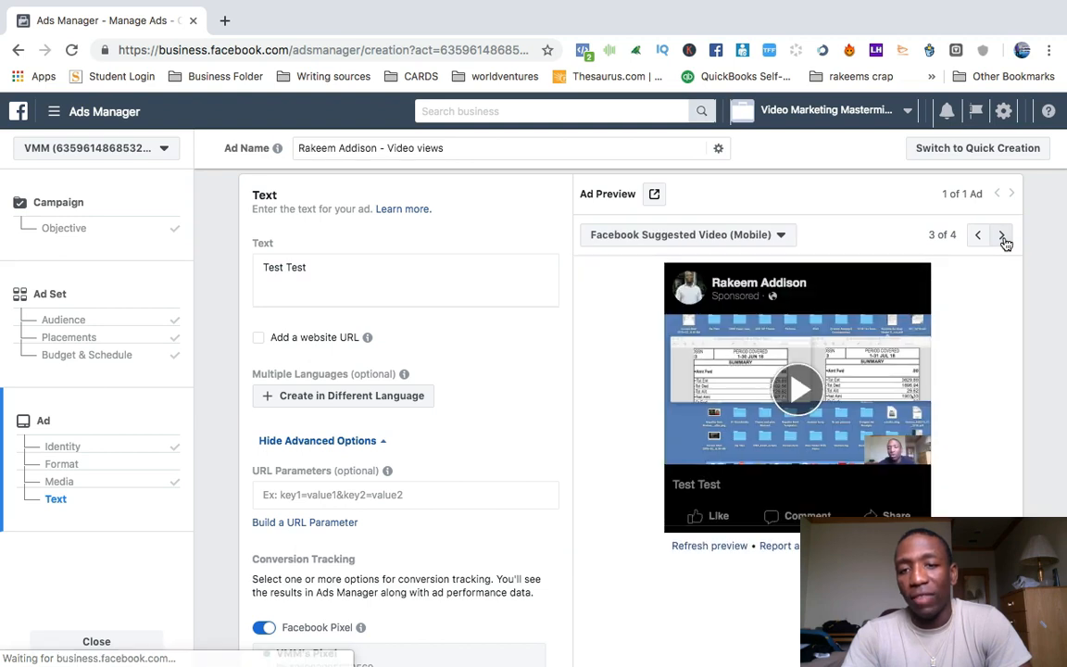
pyautogui.click(1002, 236)
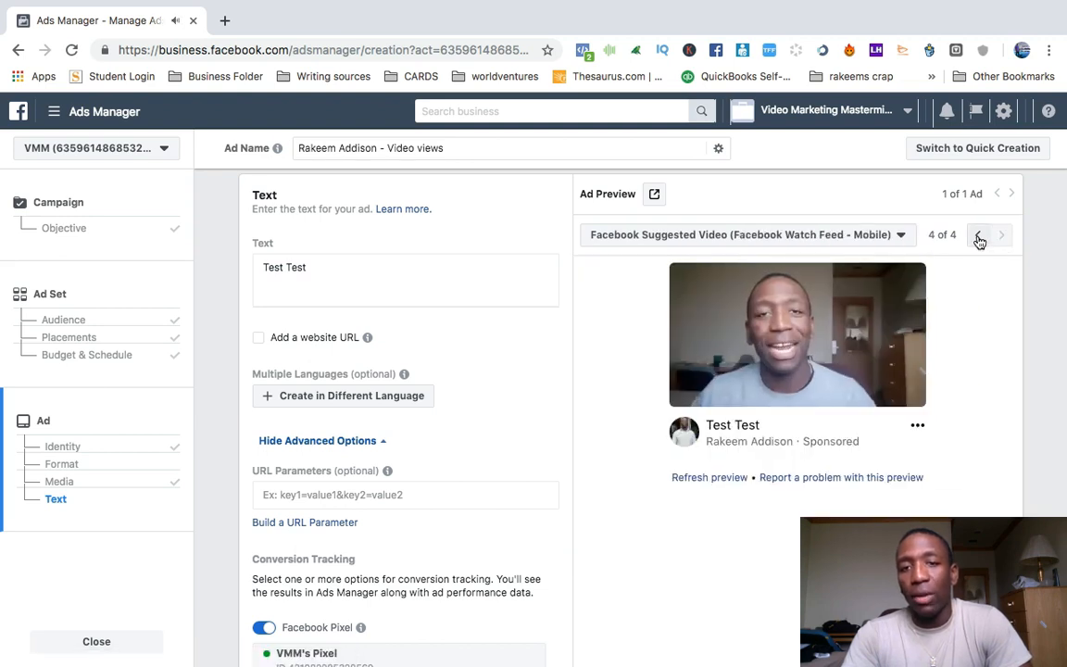
pyautogui.click(979, 237)
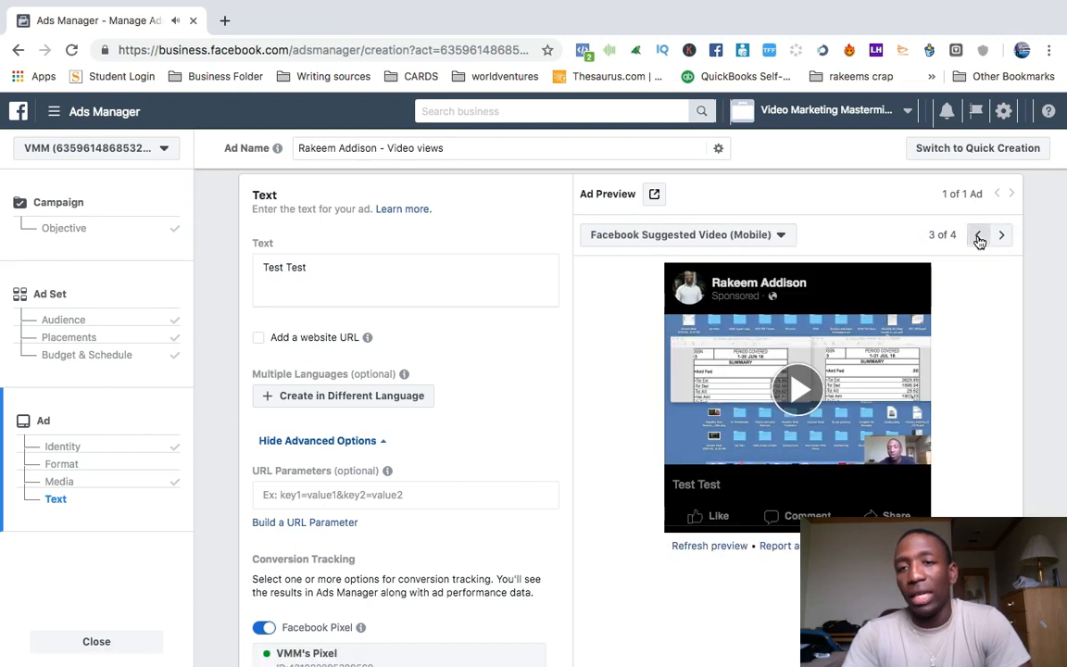
pyautogui.click(979, 237)
pyautogui.click(978, 237)
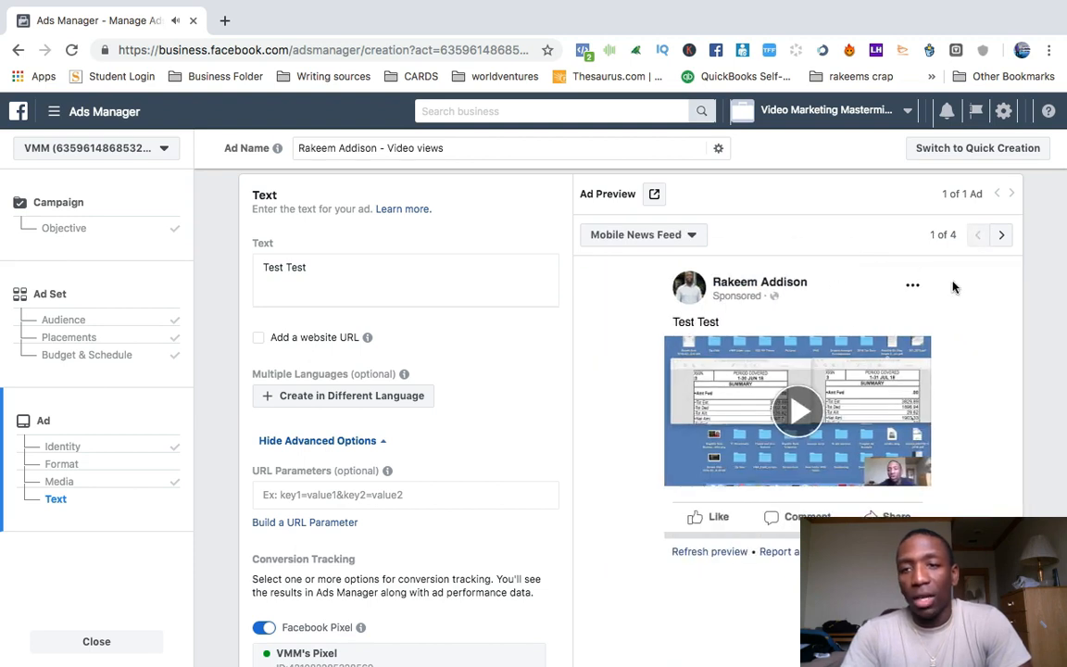
pyautogui.click(1001, 236)
pyautogui.click(1000, 236)
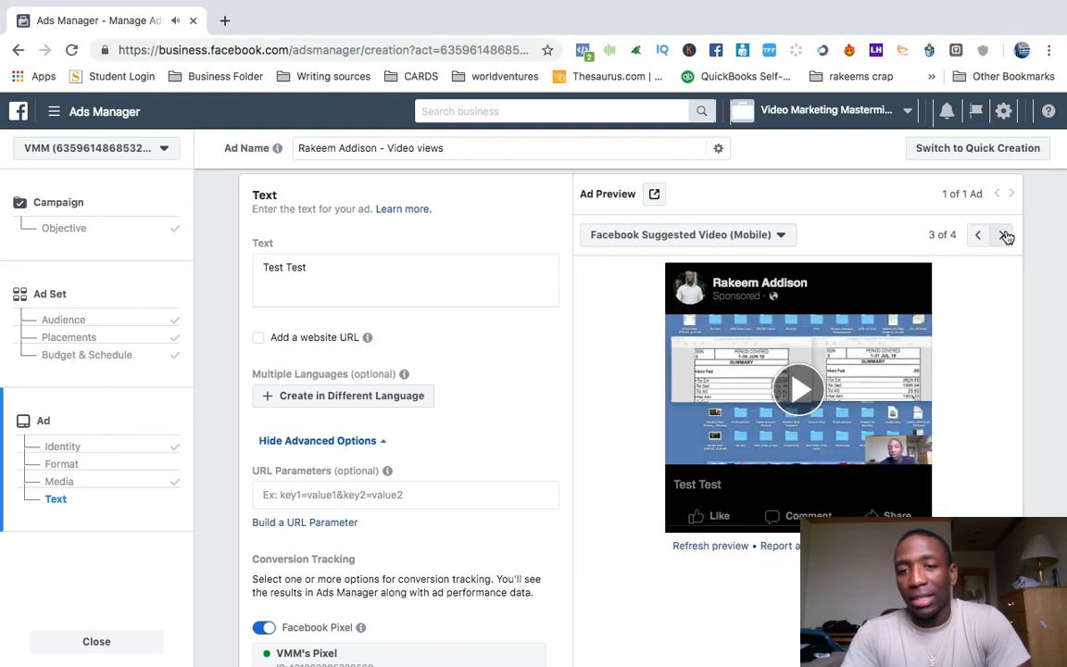
pyautogui.click(1000, 236)
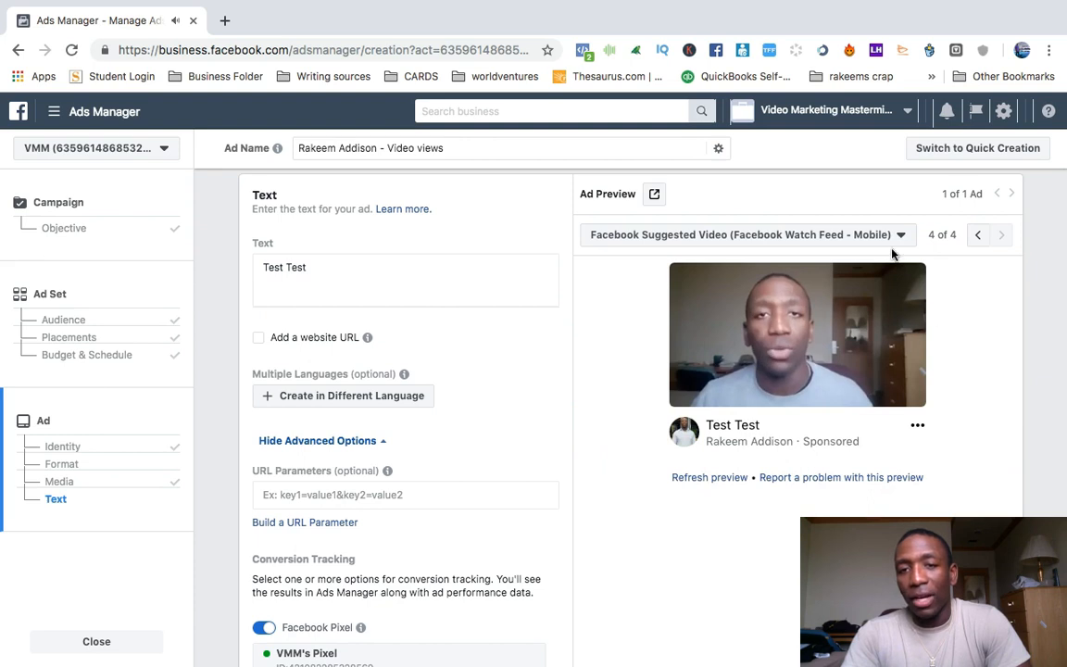
pyautogui.click(979, 237)
pyautogui.click(979, 237)
pyautogui.click(979, 237)
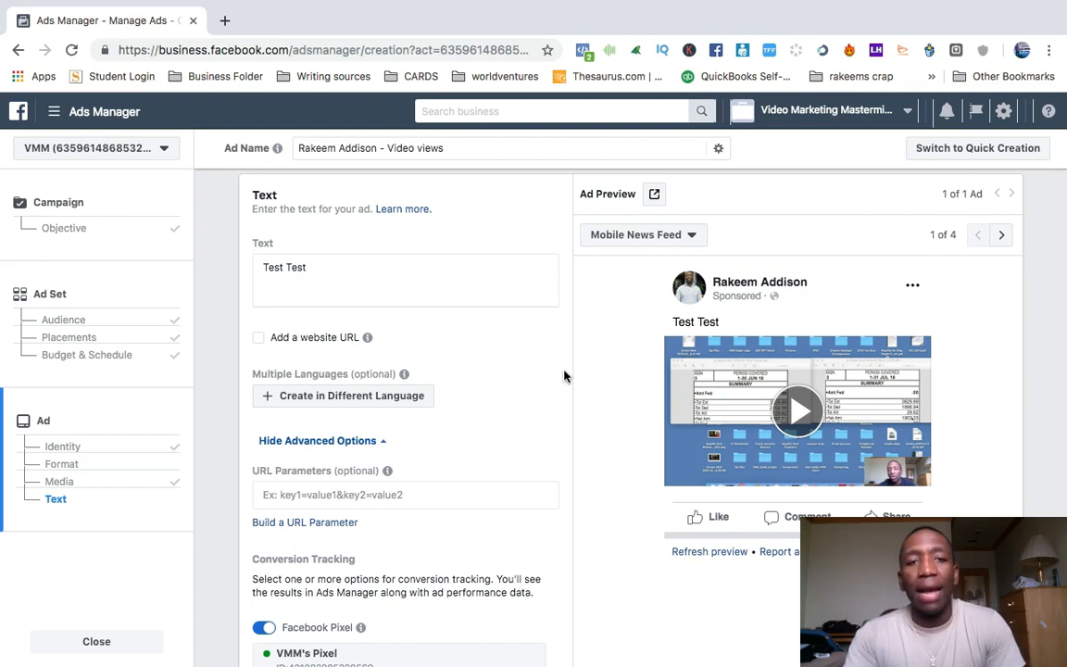
# Switch to the Elite University member portal and browse the available courses through to Facebook Ads Training.
pyautogui.scroll(-5, 564, 374)
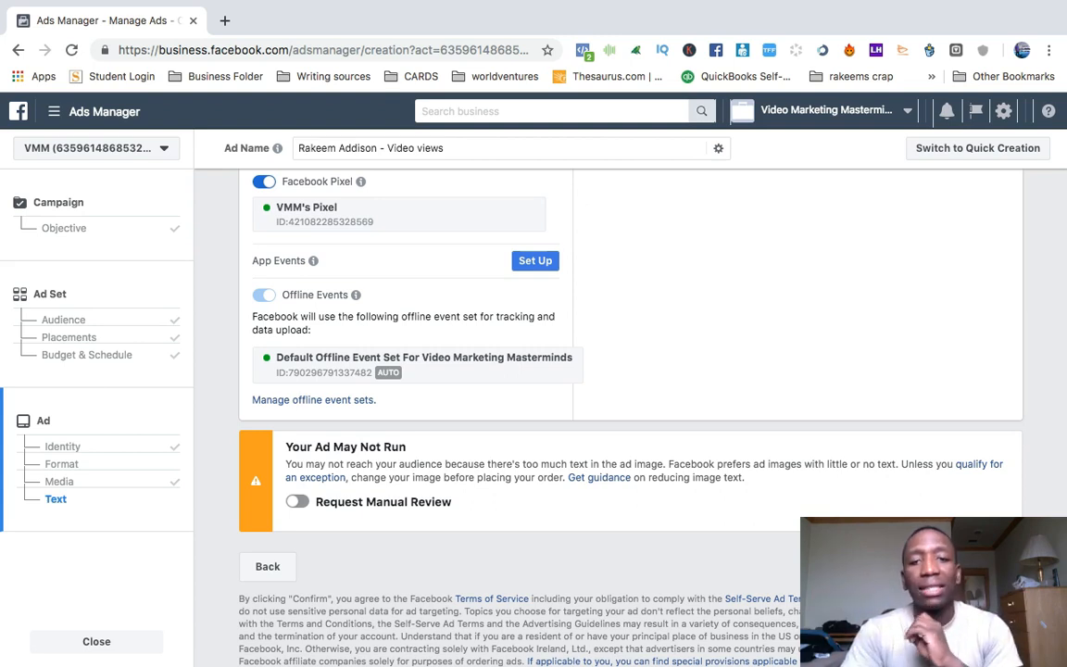
pyautogui.moveTo(804, 663)
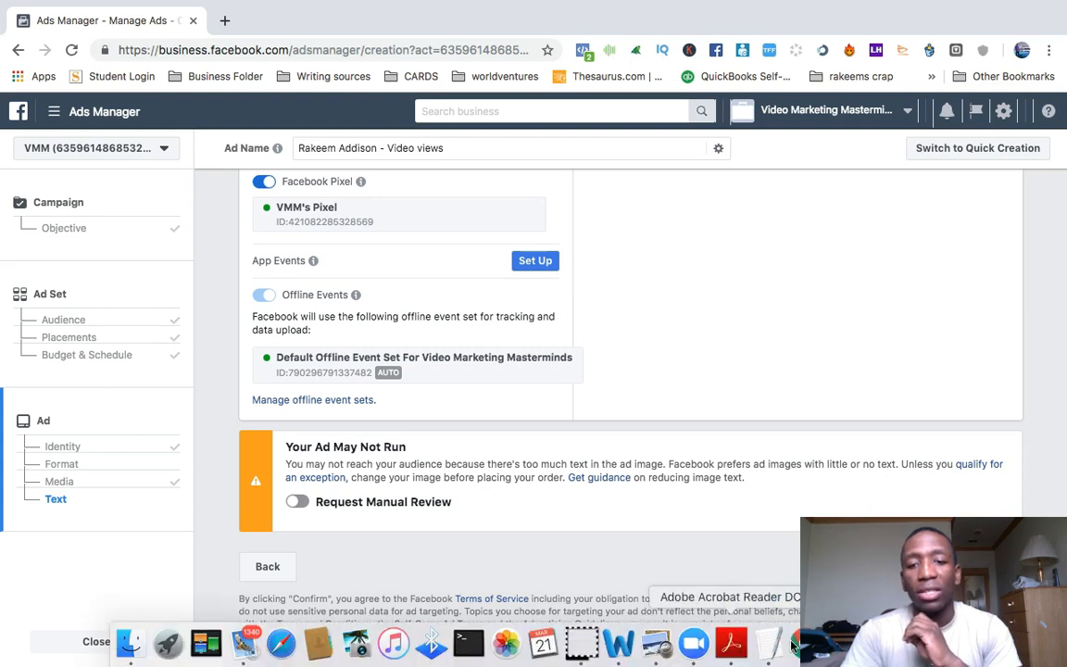
pyautogui.click(805, 643)
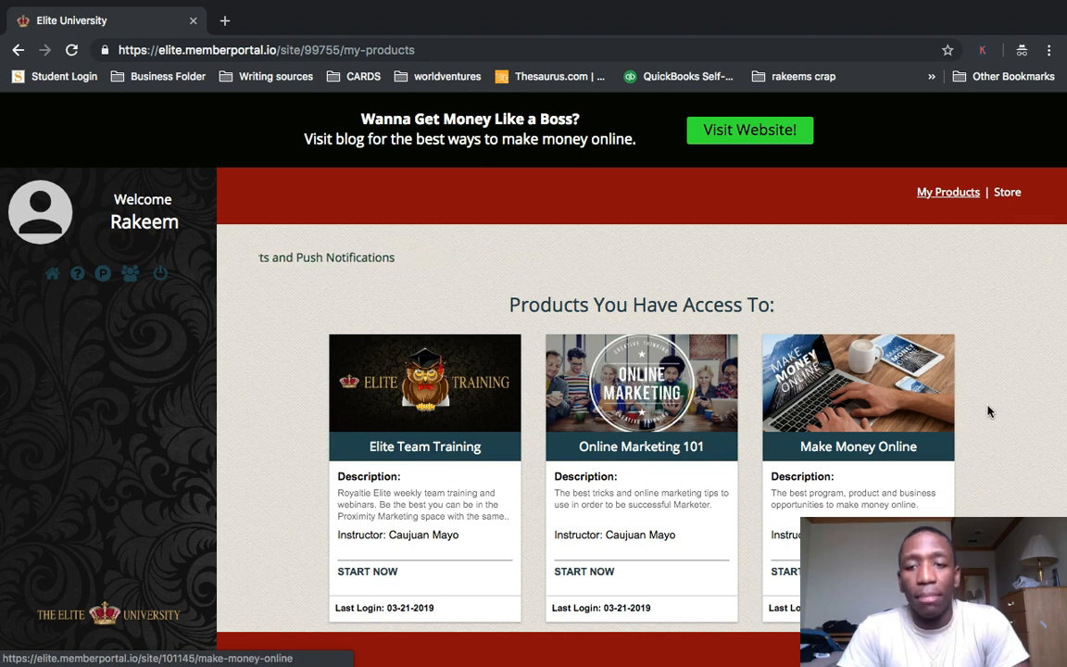
pyautogui.scroll(-4, 989, 410)
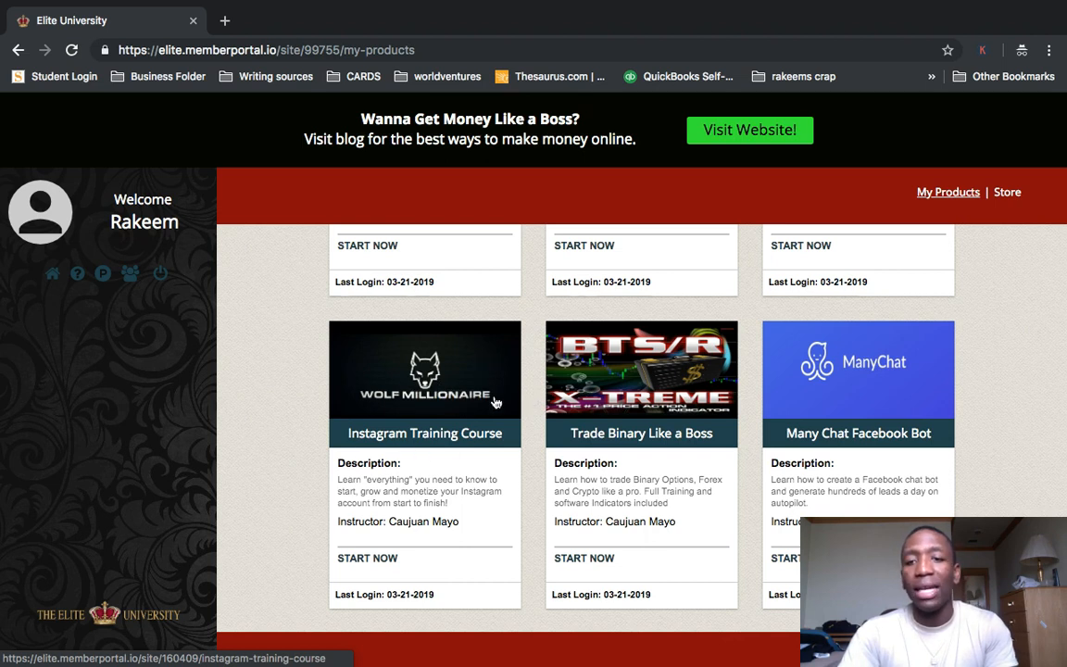
pyautogui.scroll(-4, 496, 402)
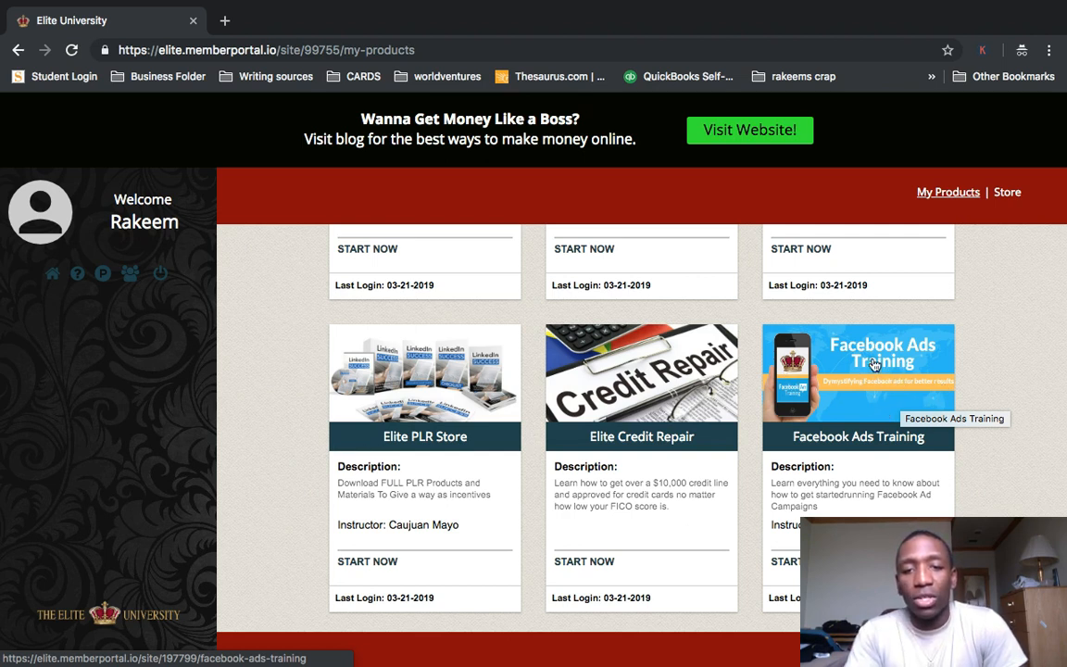
# Open the Elite Credit Repair course and look through its list of lessons.
pyautogui.click(674, 367)
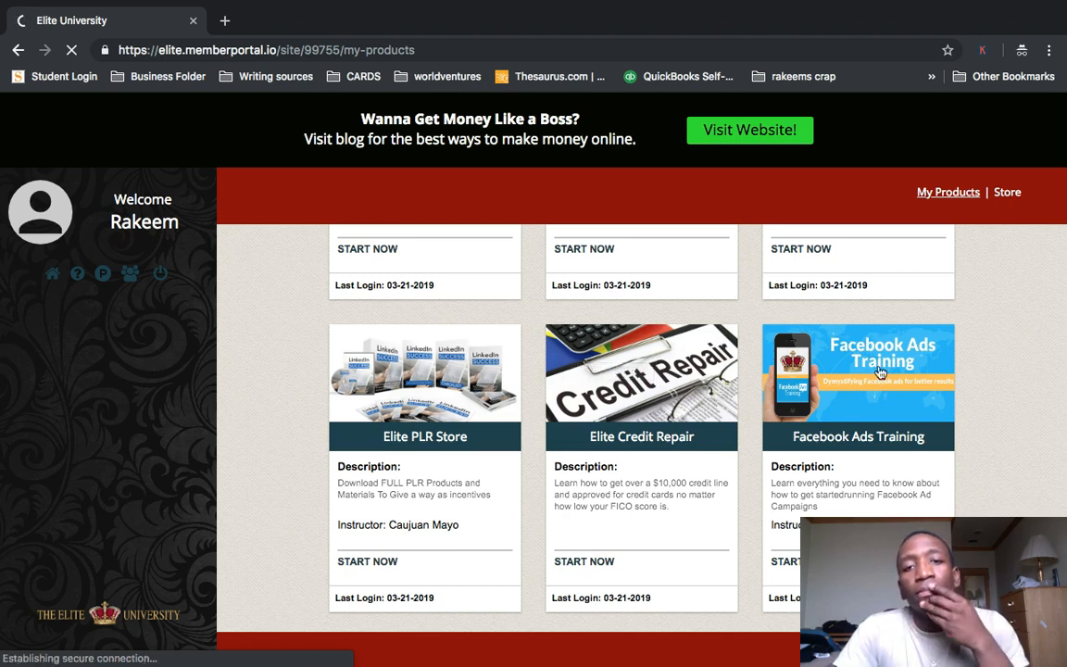
pyautogui.click(694, 378)
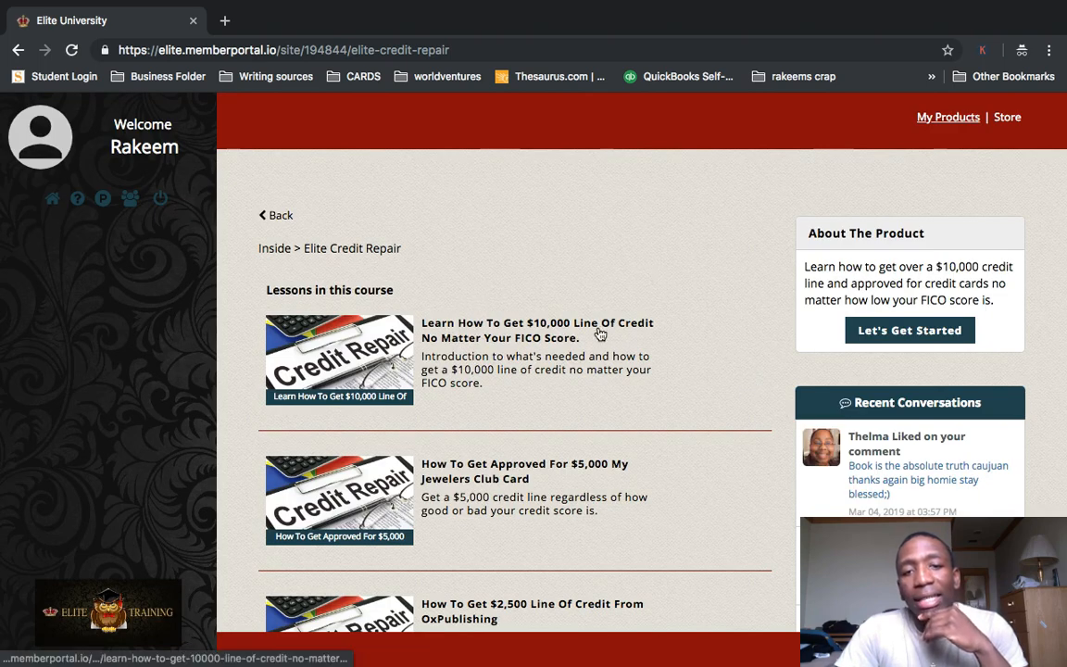
pyautogui.scroll(-1, 647, 334)
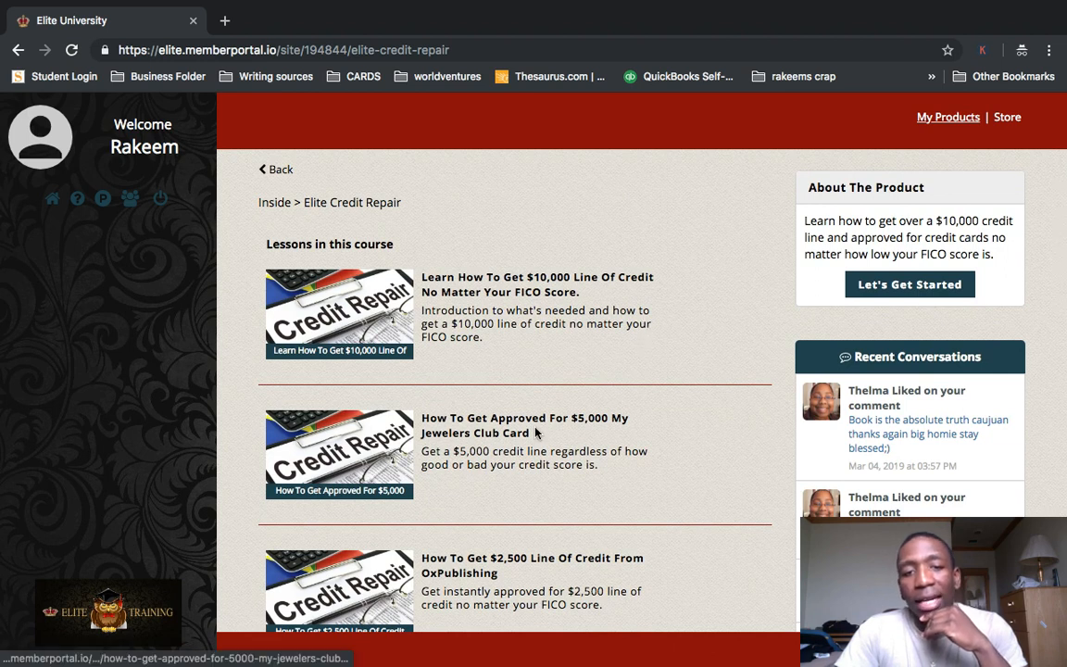
pyautogui.scroll(-4, 661, 428)
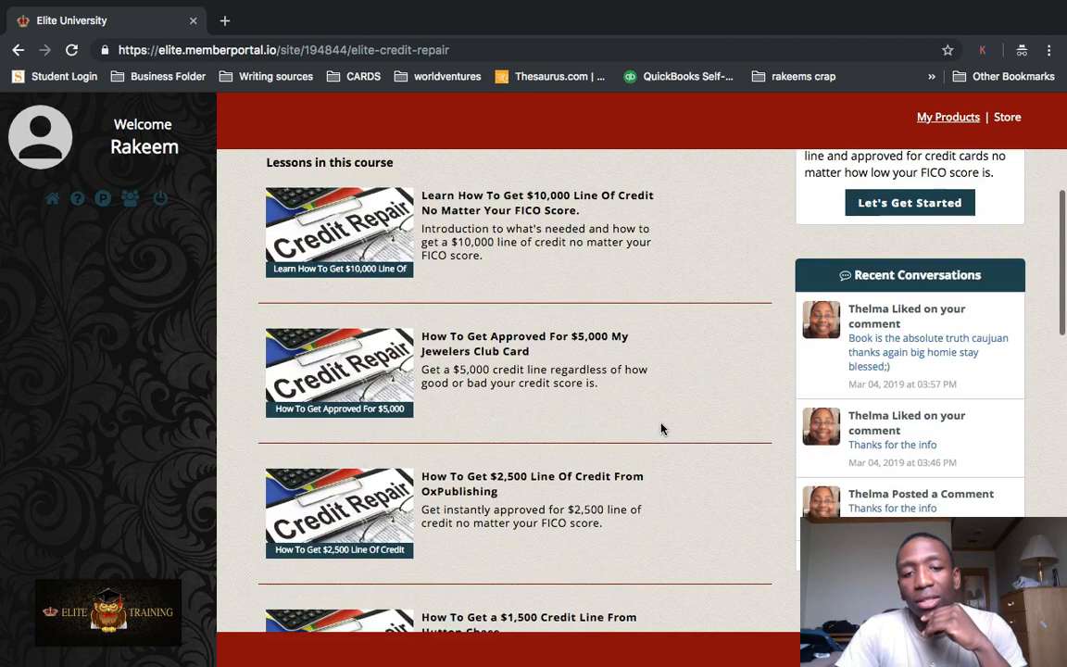
pyautogui.scroll(-4, 660, 417)
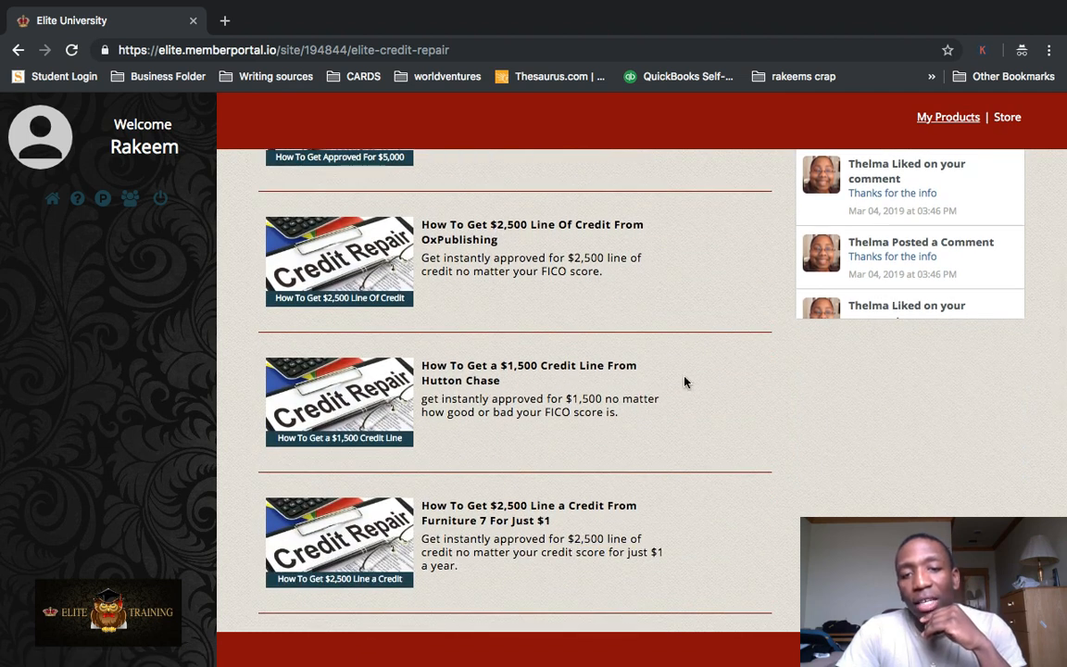
pyautogui.scroll(-4, 683, 380)
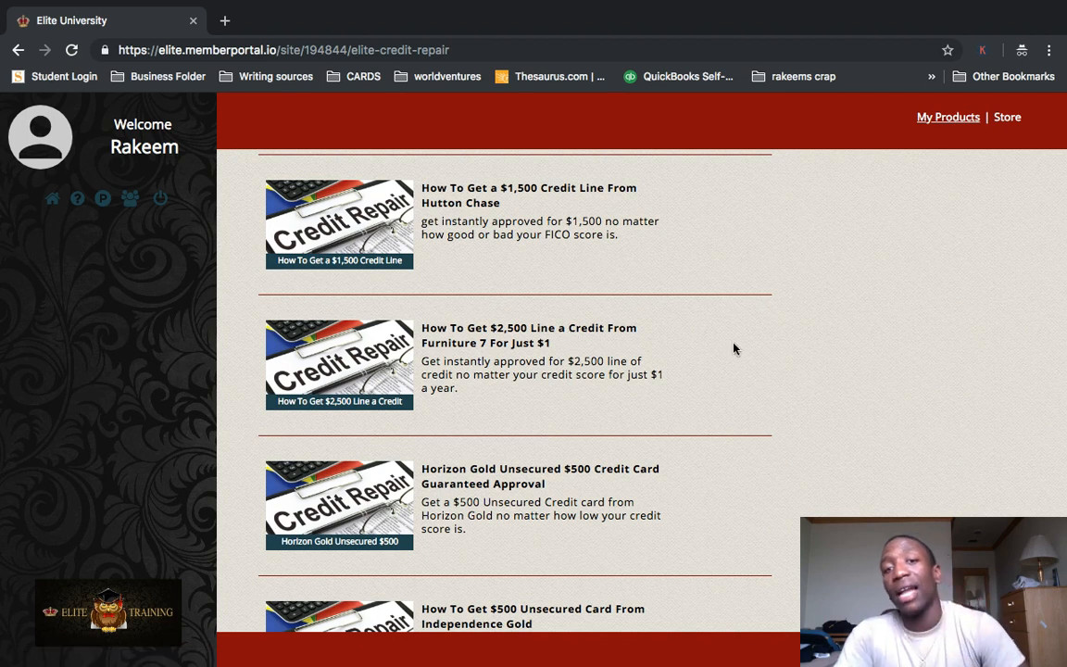
pyautogui.scroll(-3, 734, 348)
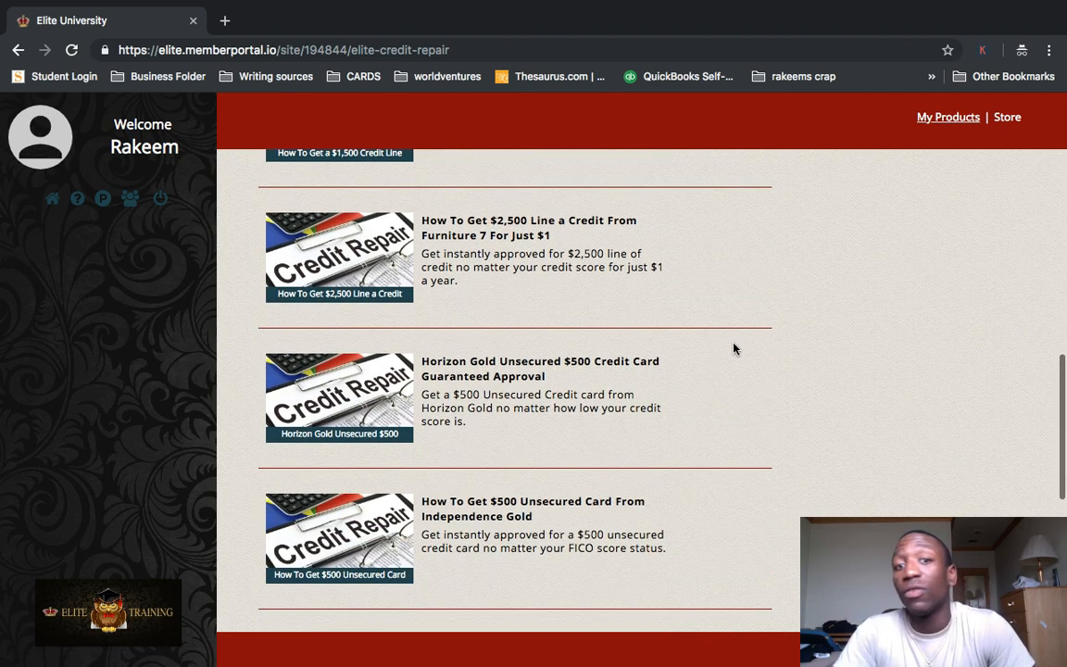
pyautogui.scroll(-2, 734, 348)
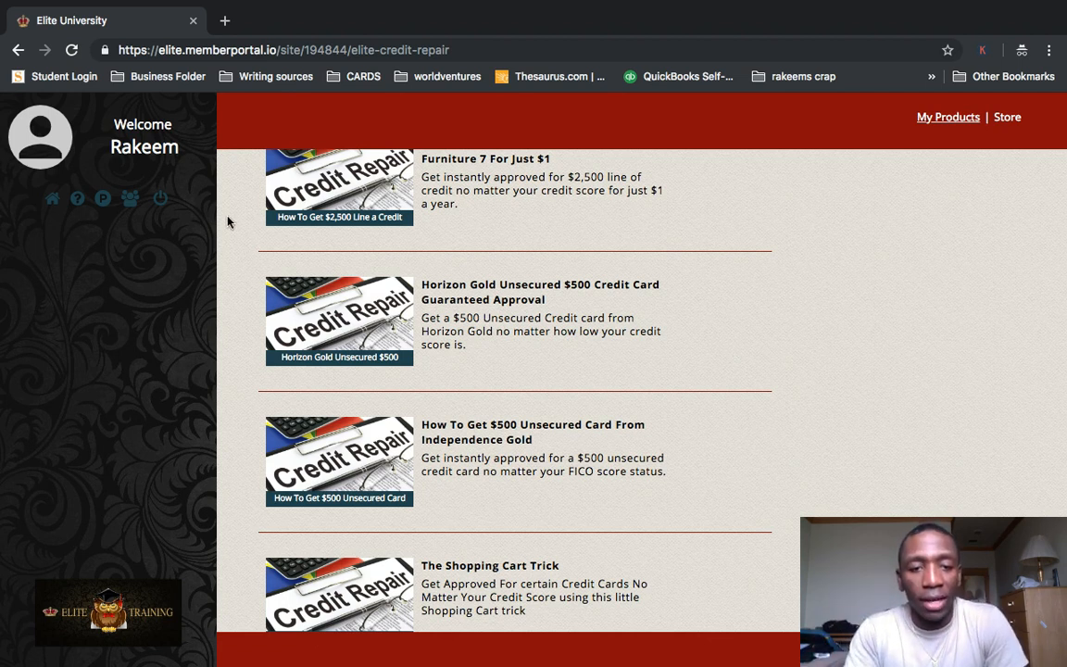
pyautogui.scroll(-2, 578, 381)
pyautogui.scroll(-1, 578, 381)
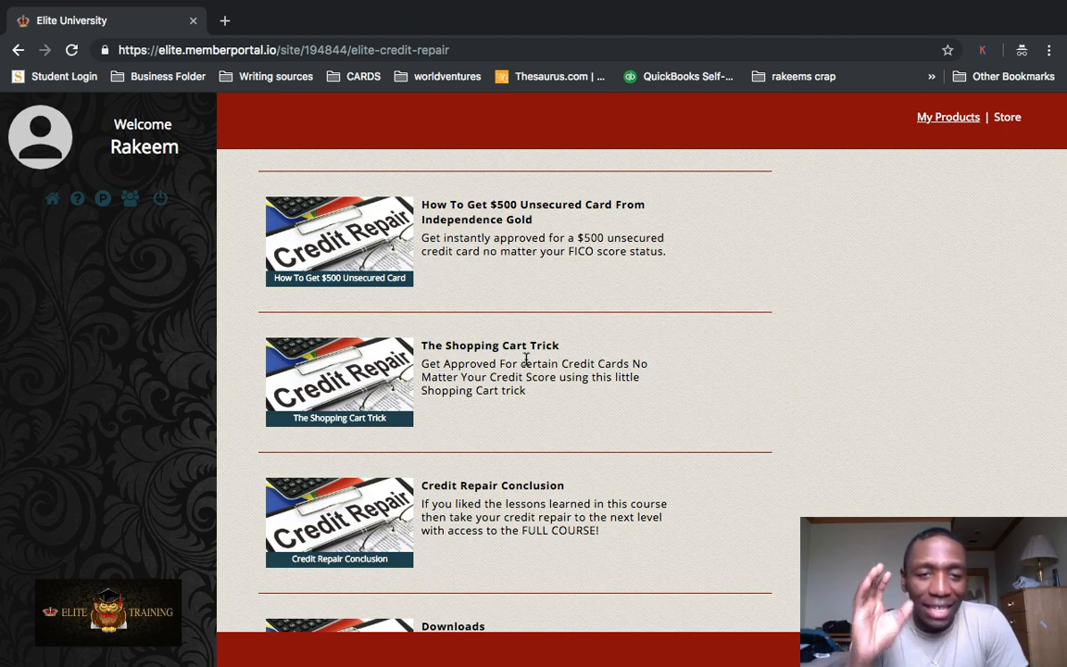
# Return to the My Products page and dismiss the pop-up about ranking a YouTube video.
pyautogui.click(17, 50)
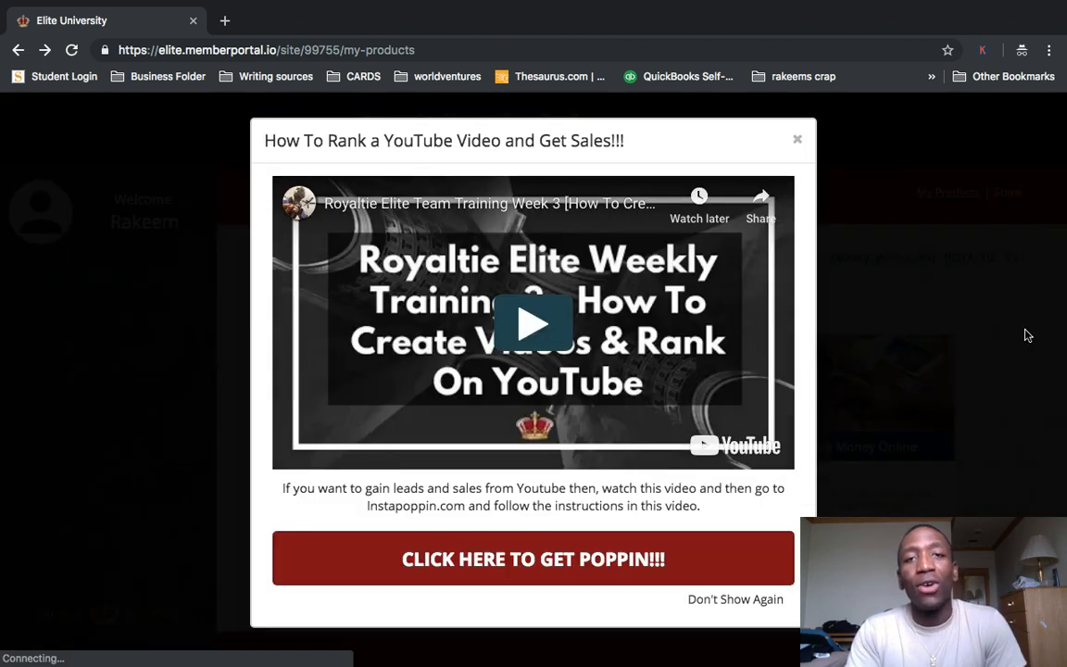
pyautogui.click(798, 142)
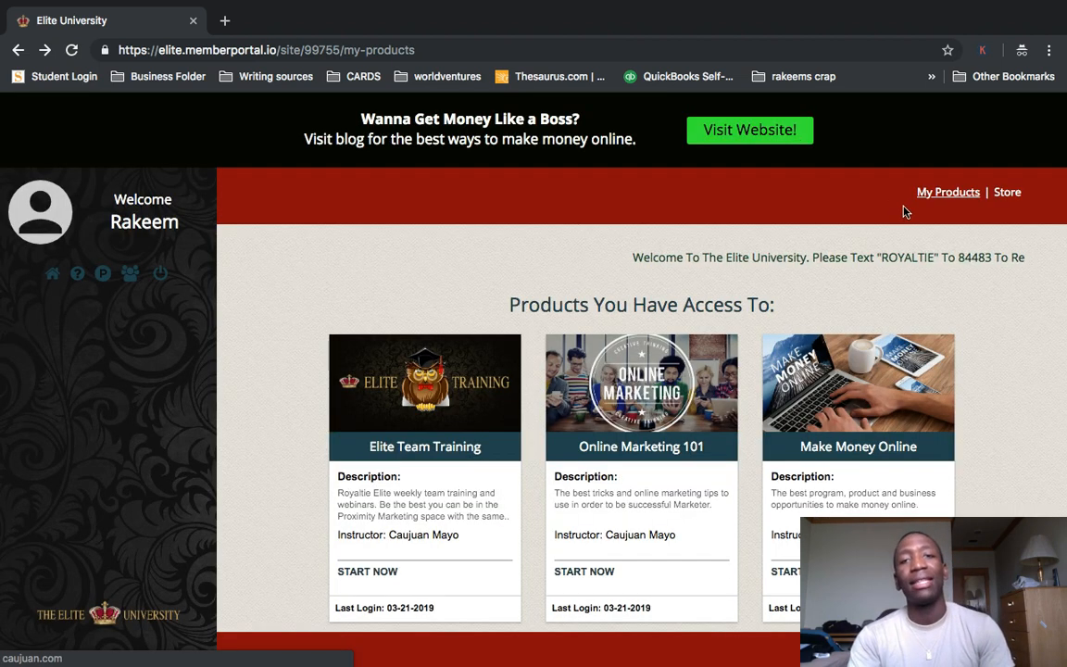